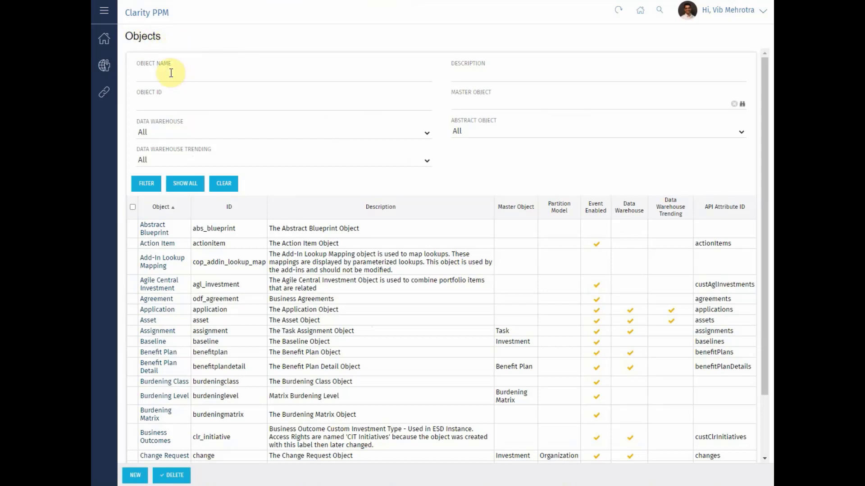
Find the Idea object by name and open its Estimated Cost by Categorization attribute to review the general settings.
key(Return)
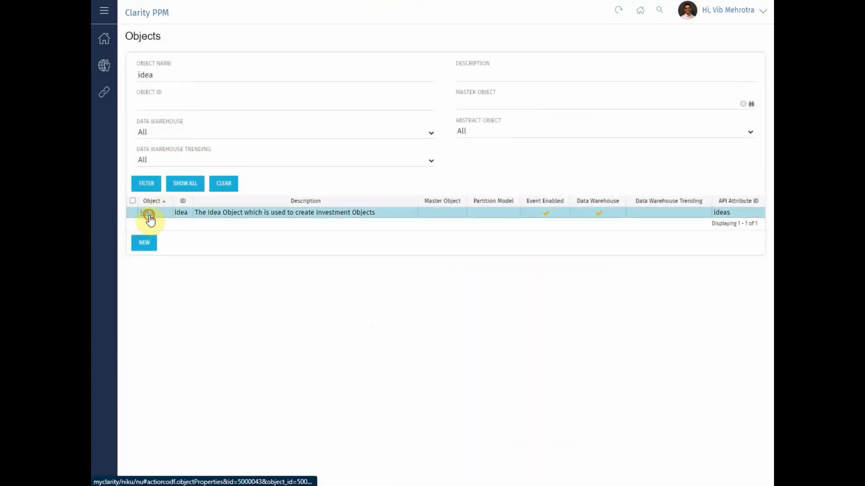
click(152, 218)
click(207, 39)
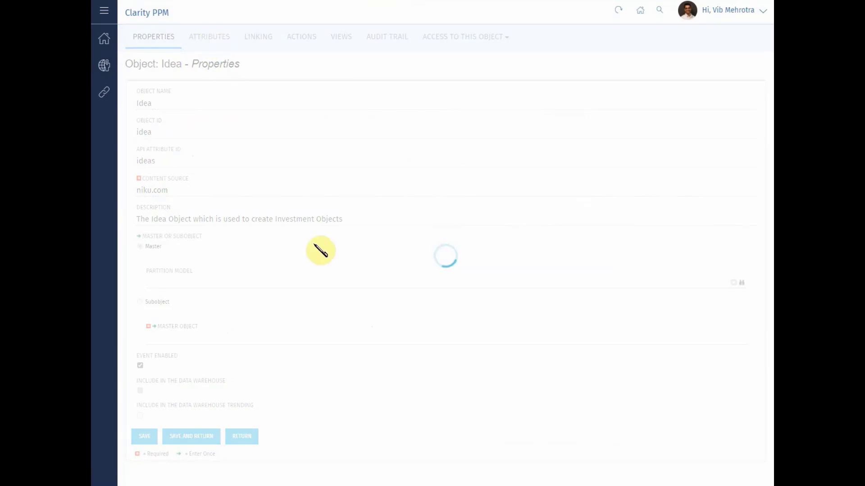
scroll(356, 282, down, 3)
scroll(354, 281, down, 10)
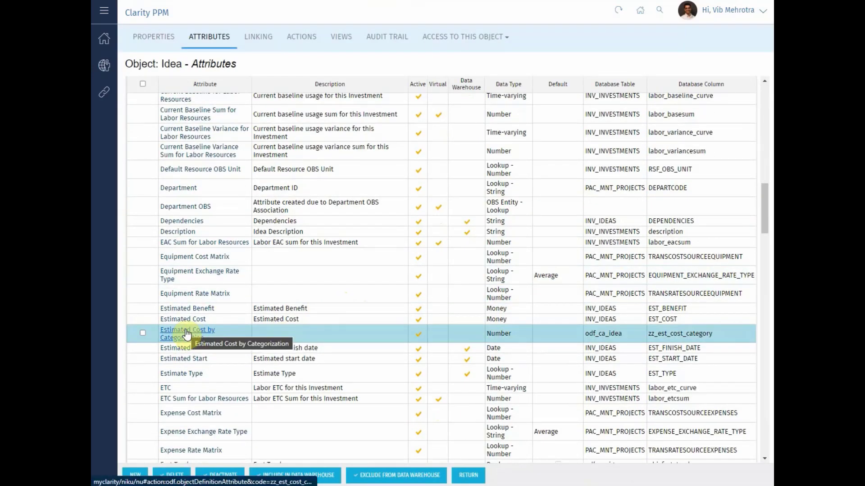
click(187, 335)
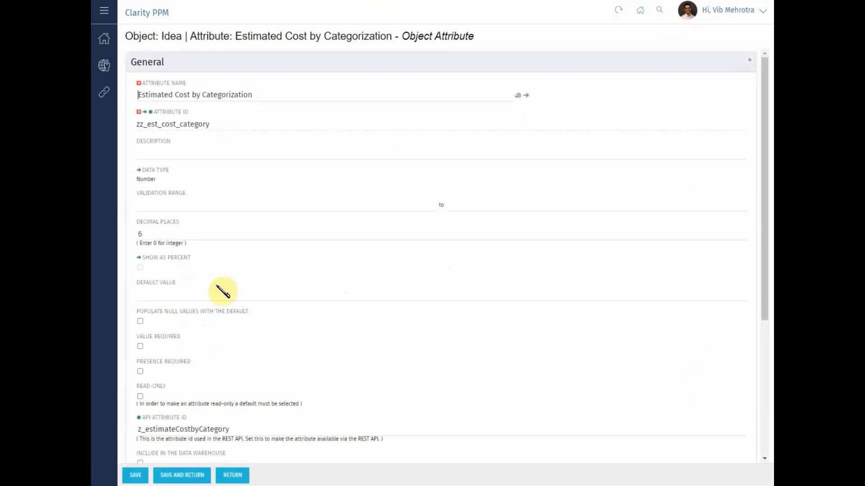
scroll(261, 320, down, 4)
scroll(262, 321, up, 1)
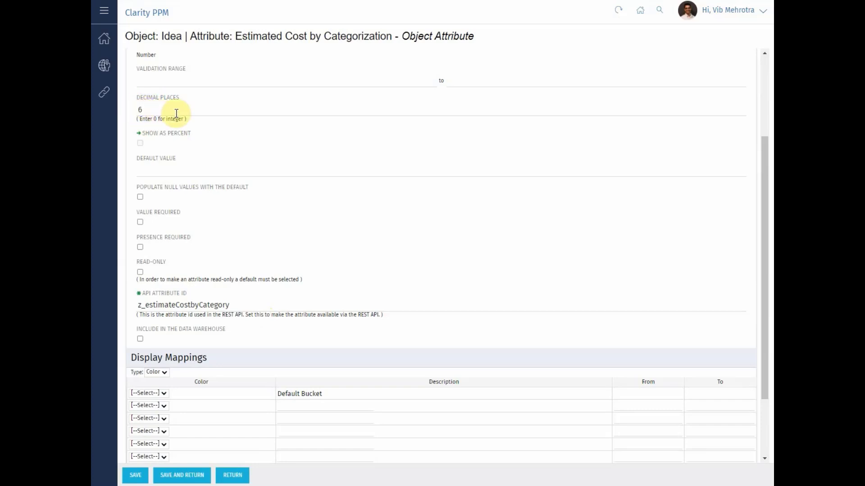
scroll(383, 177, up, 3)
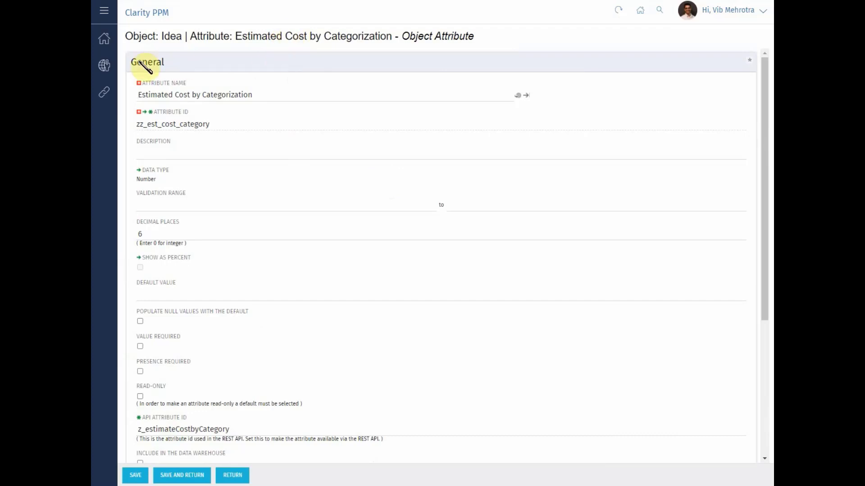
Open the System Options and examine the settings through the API and New User Experience sections.
mouse_move(111, 67)
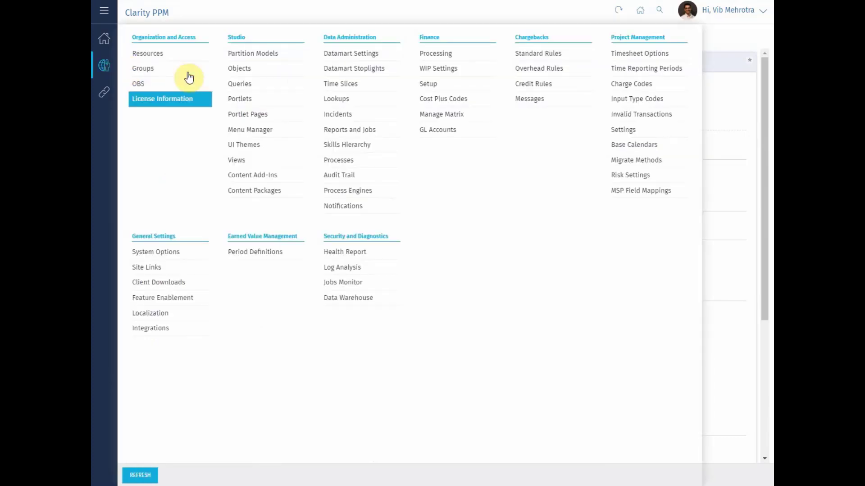
click(166, 255)
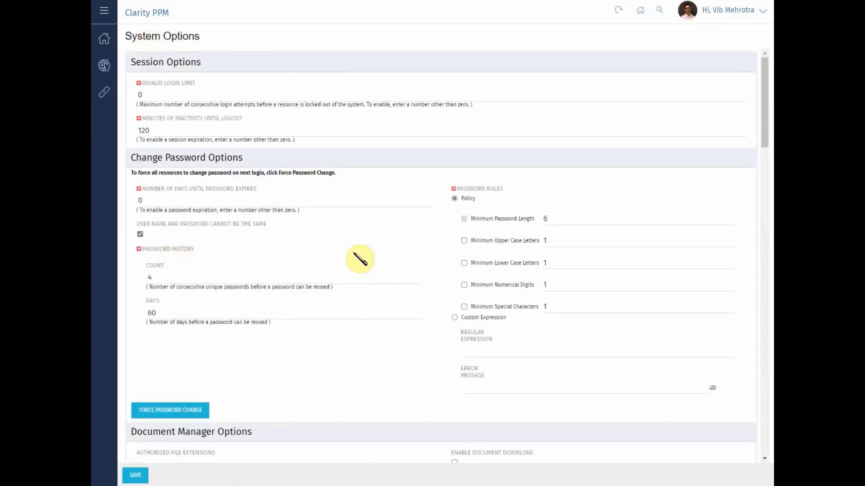
scroll(363, 270, down, 3)
scroll(363, 270, down, 15)
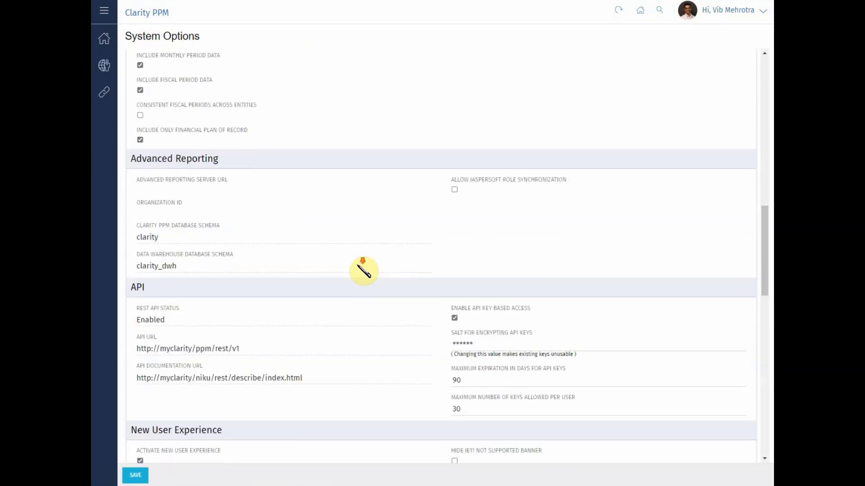
scroll(363, 270, down, 5)
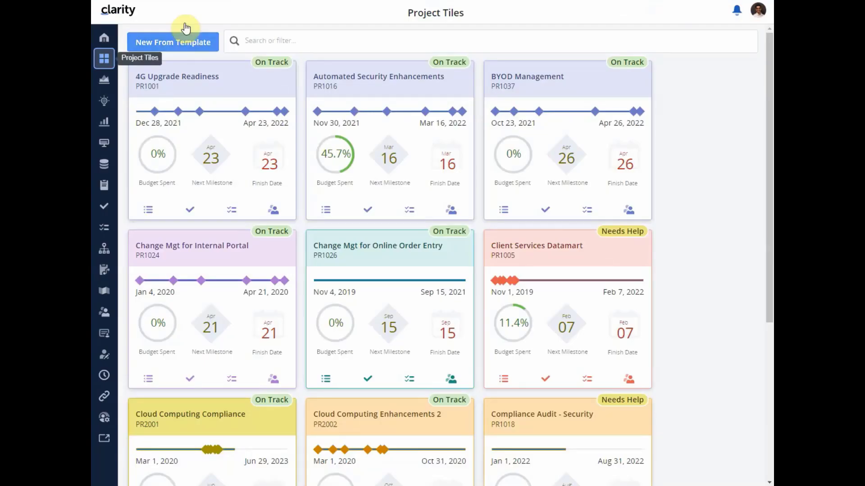
Open the Ideas grid in the new user experience and widen the Estimated Cost by Categorization column.
click(107, 101)
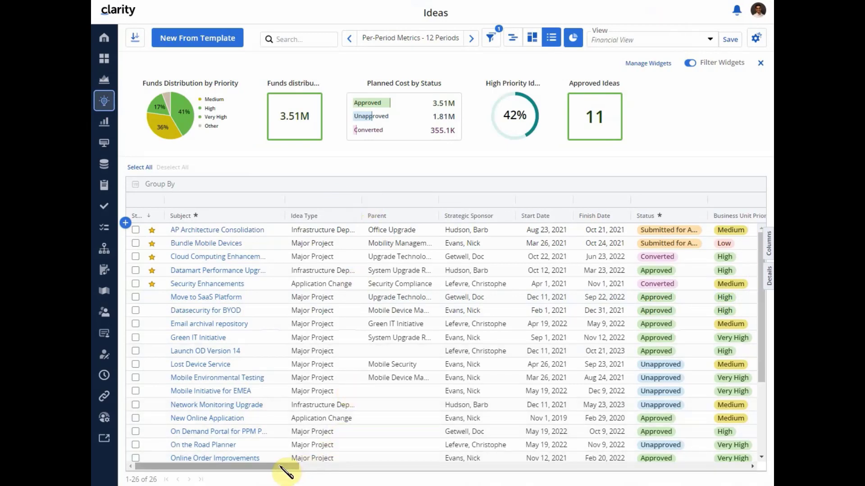
drag(281, 467, 410, 473)
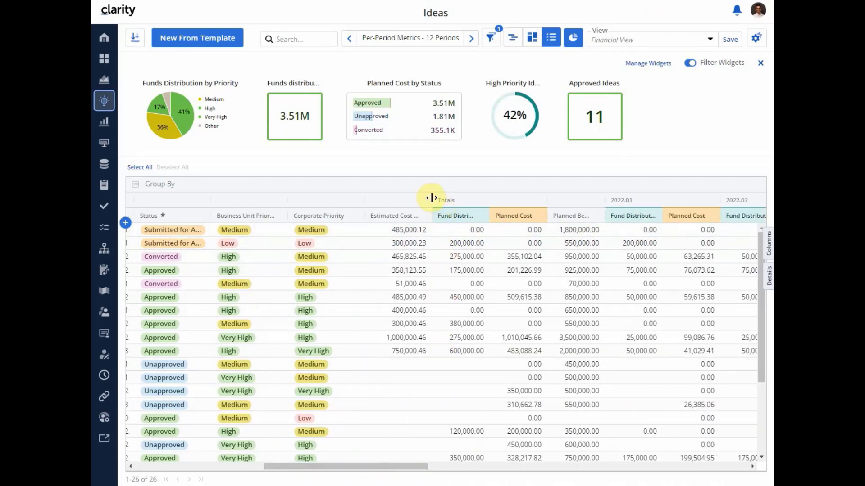
drag(431, 198, 469, 197)
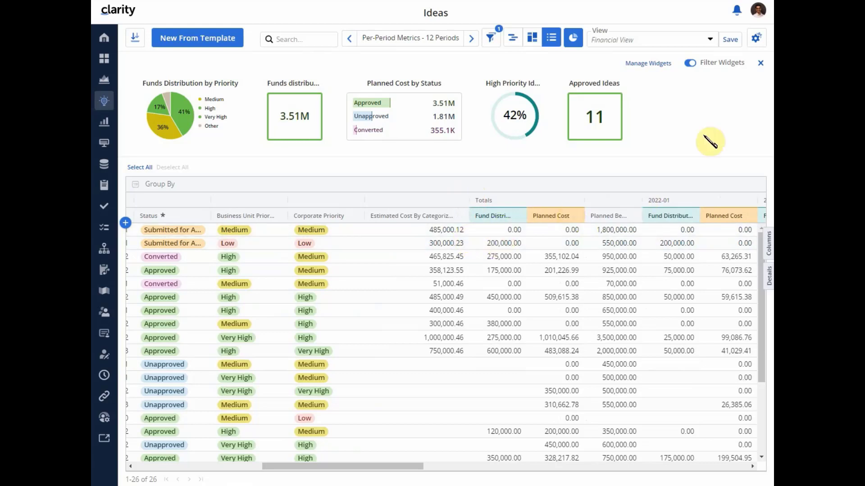
Set the grid's number and money decimal display to Auto, and widen the Fund Distribution totals column.
click(757, 42)
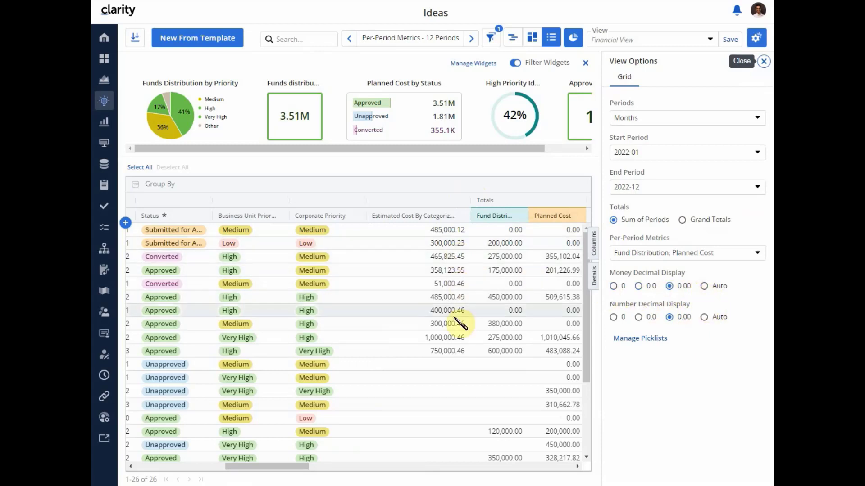
click(705, 317)
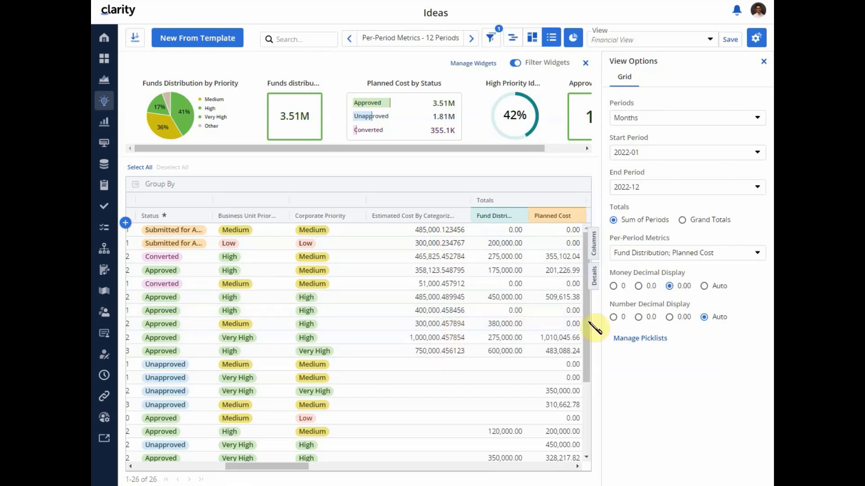
click(704, 291)
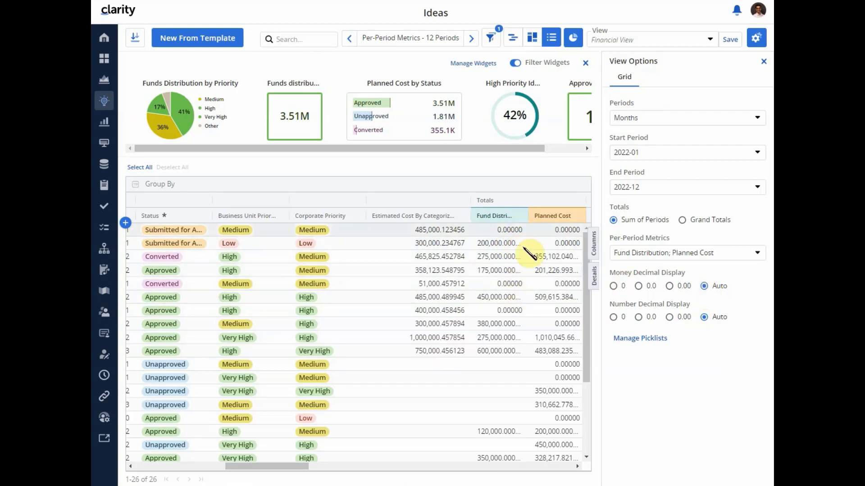
drag(528, 211, 544, 212)
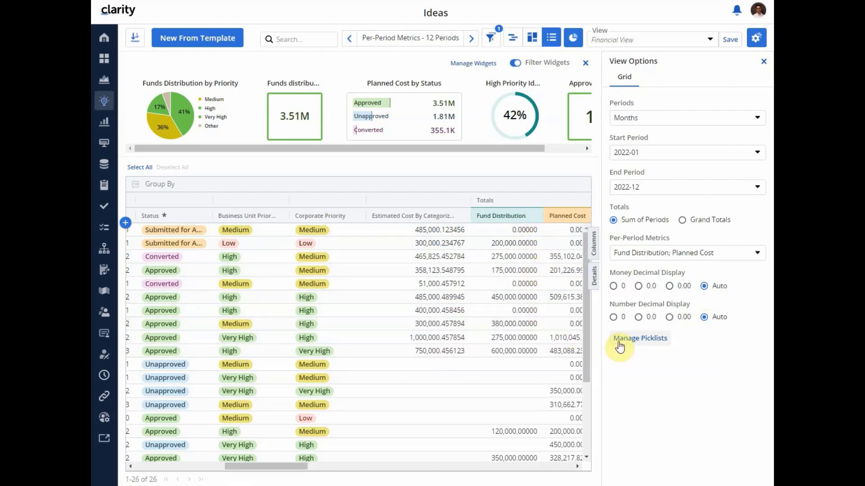
Set both the number and the money decimal display of the Ideas grid to 0.00.
click(670, 318)
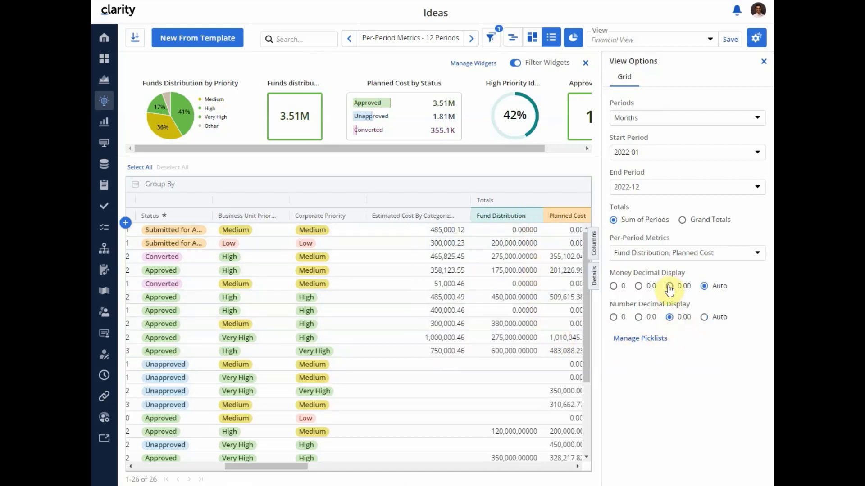
click(669, 287)
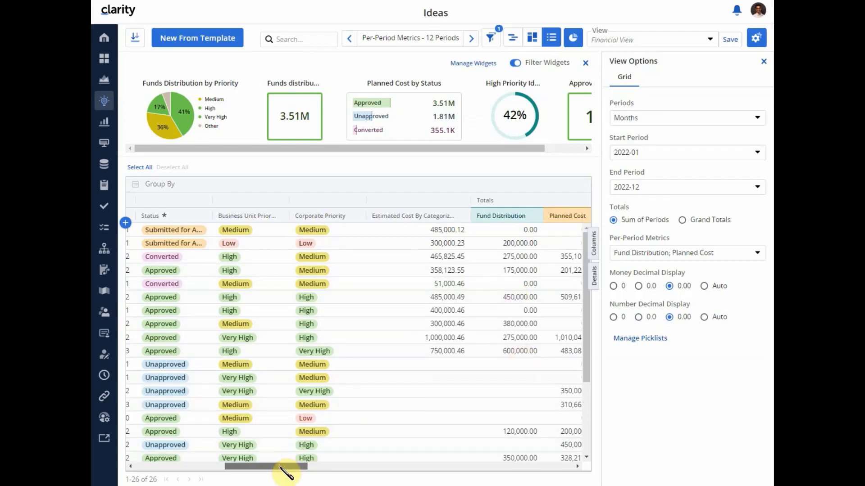
drag(281, 467, 200, 464)
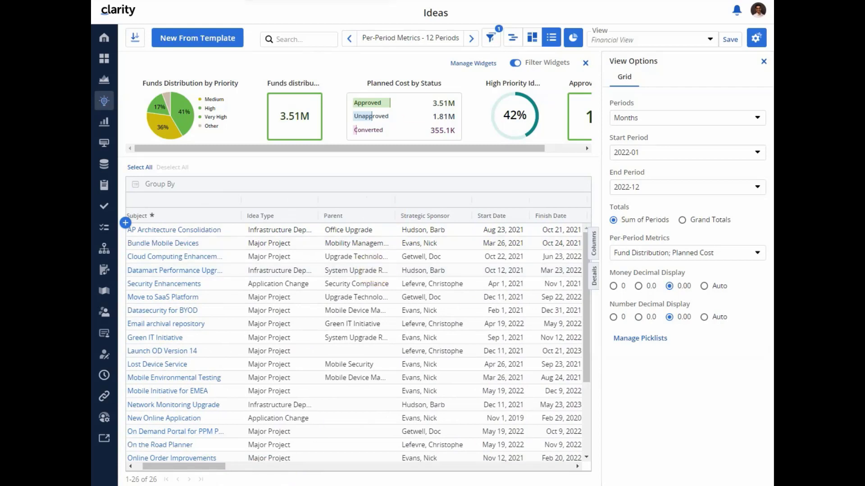
mouse_move(203, 483)
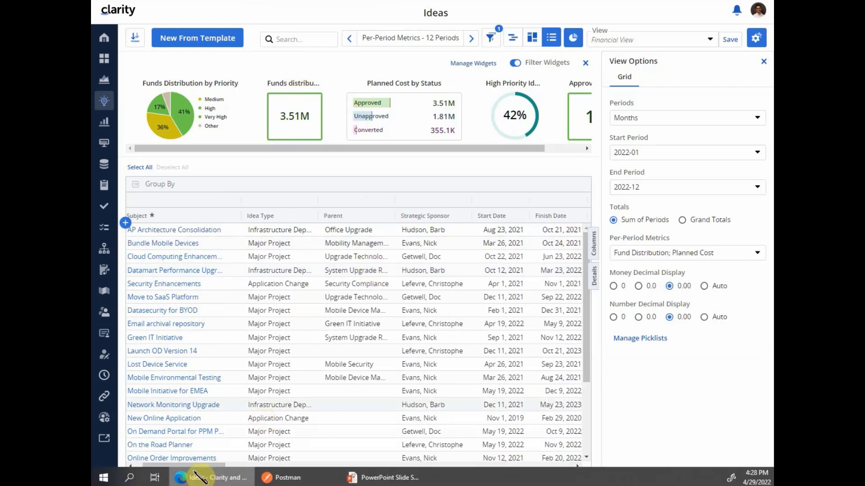
drag(202, 465, 186, 465)
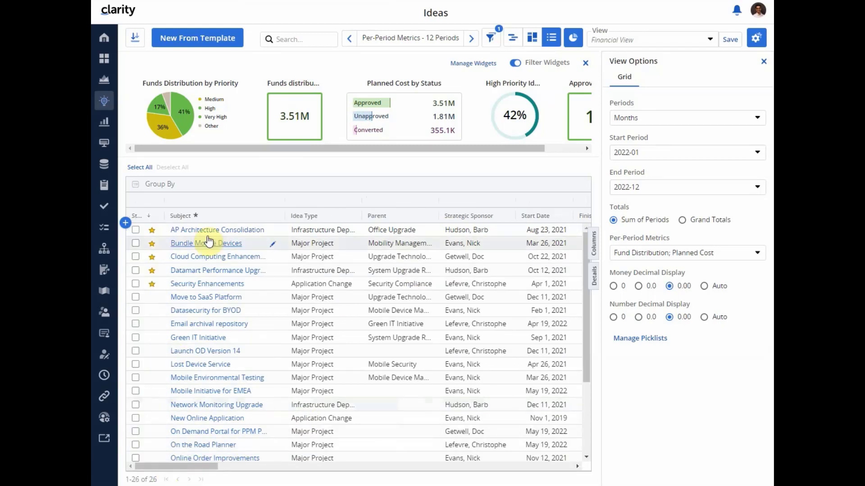
Open the Incident Response Playbooks project's financials and view its Actual Transactions.
click(104, 83)
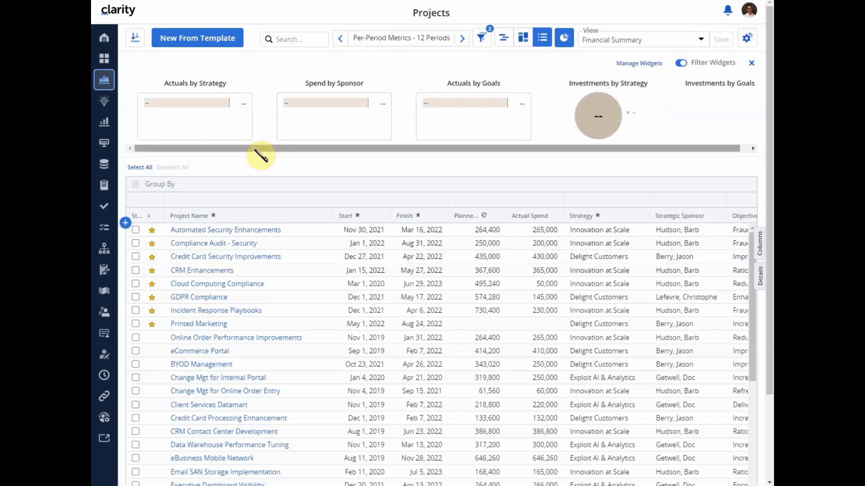
click(207, 315)
click(208, 317)
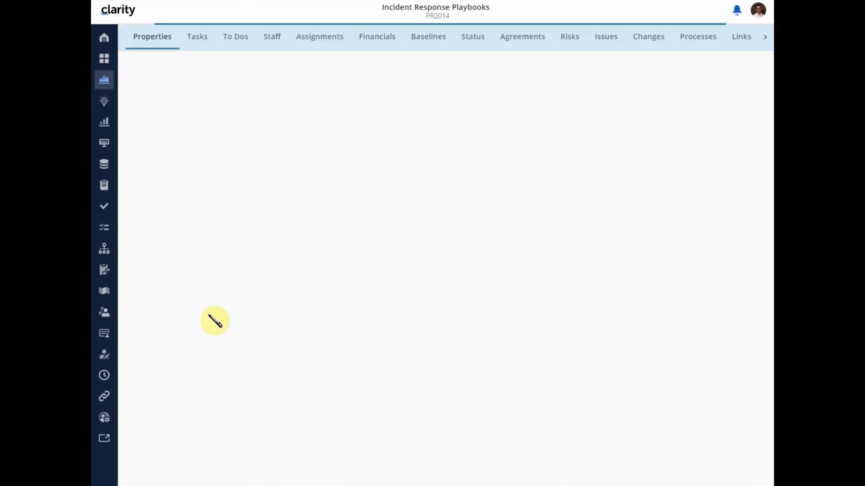
click(378, 39)
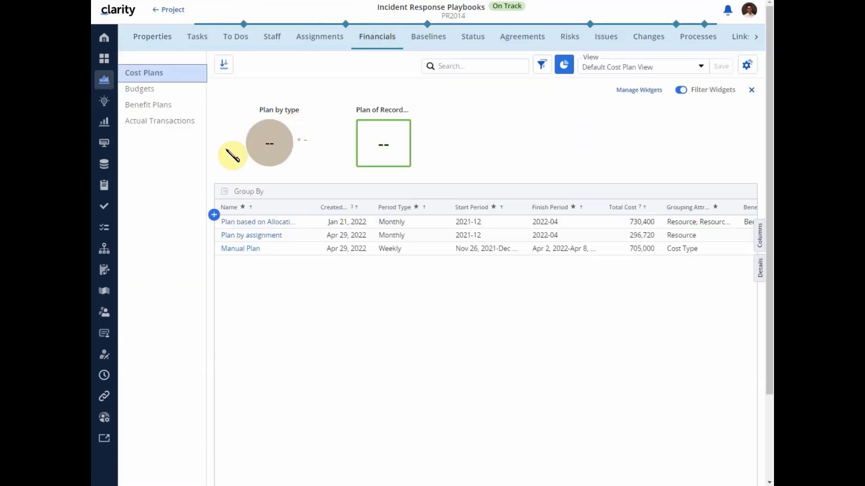
click(148, 121)
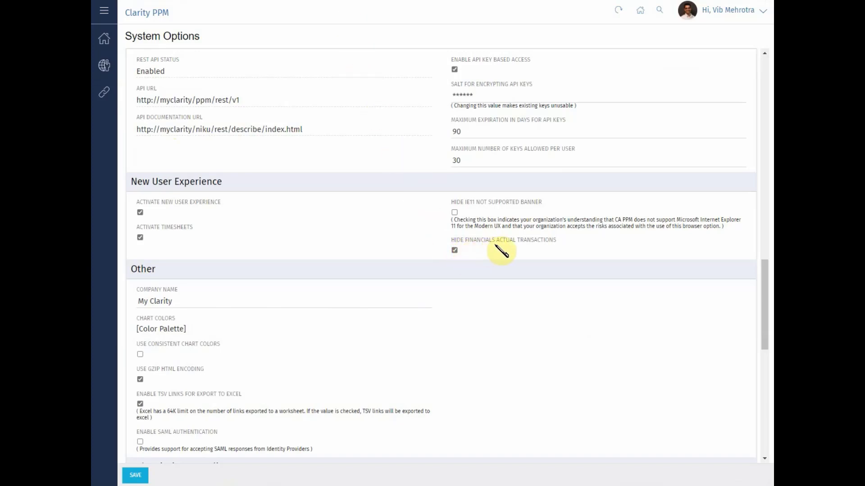
Save the System Options with Hide Financials Actual Transactions enabled.
click(135, 476)
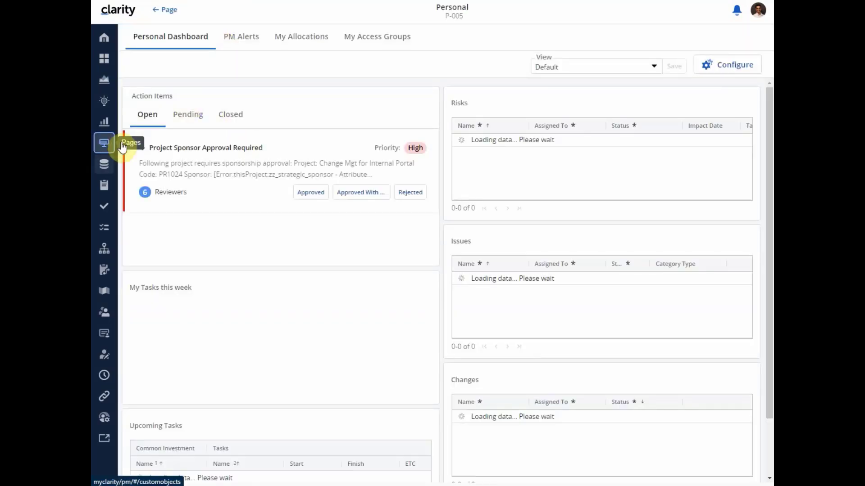
Reopen the financials of the Incident Response Playbooks project to check which sections are offered.
click(105, 81)
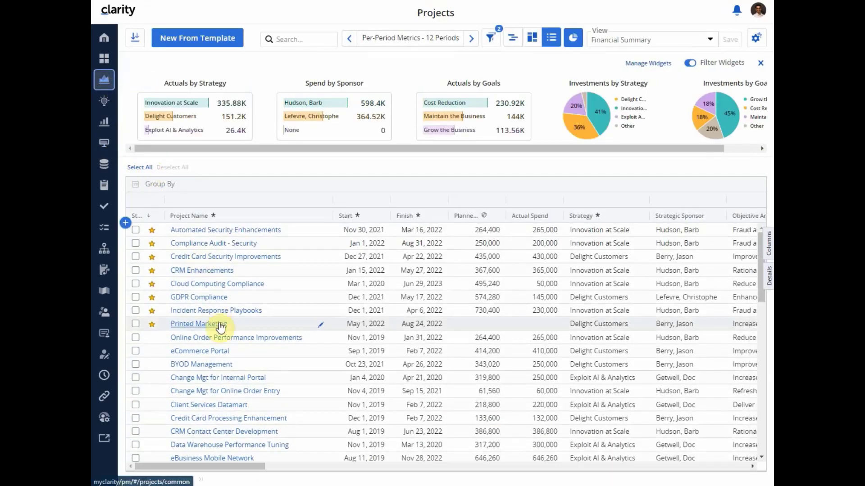
click(221, 311)
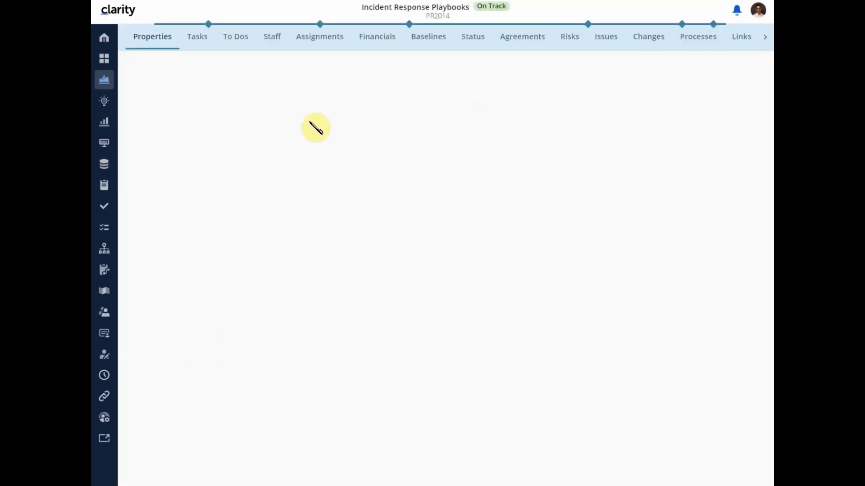
click(386, 43)
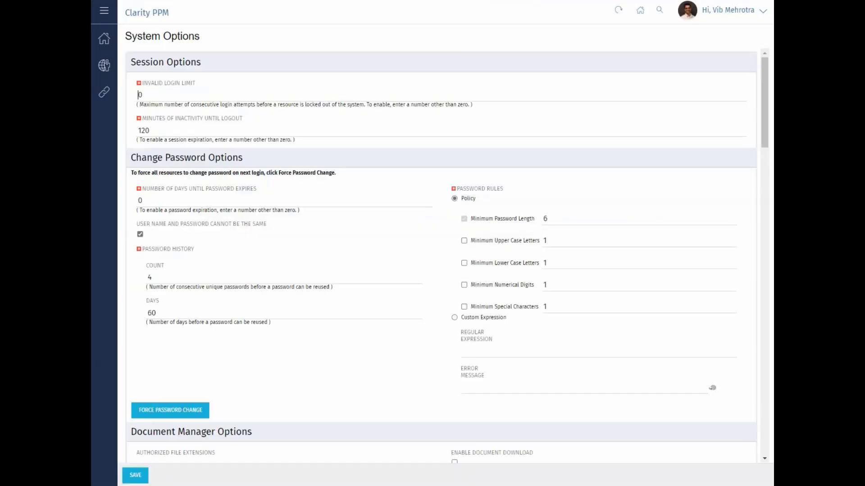
Disable Hide Financials Actual Transactions in the System Options and save the settings.
scroll(432, 332, down, 6)
scroll(446, 288, down, 9)
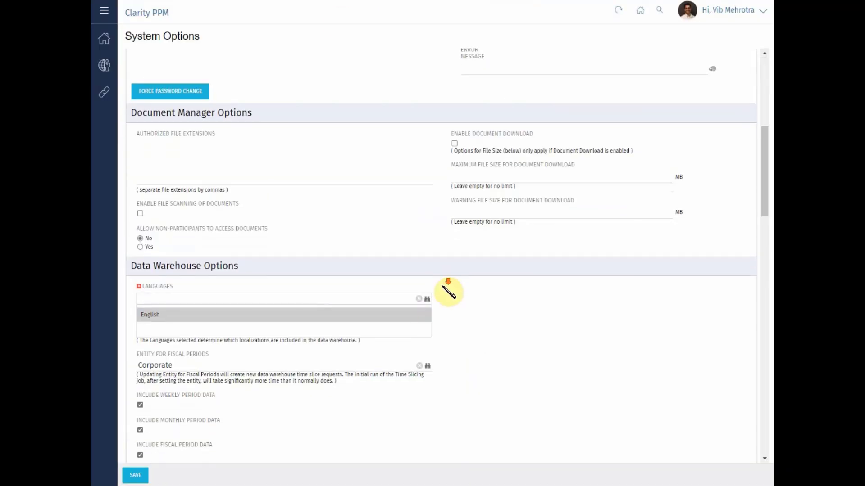
scroll(448, 291, down, 4)
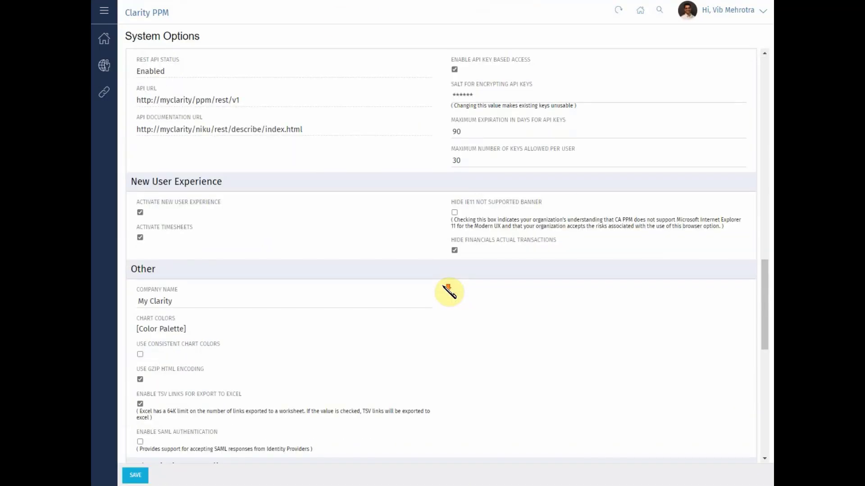
click(454, 250)
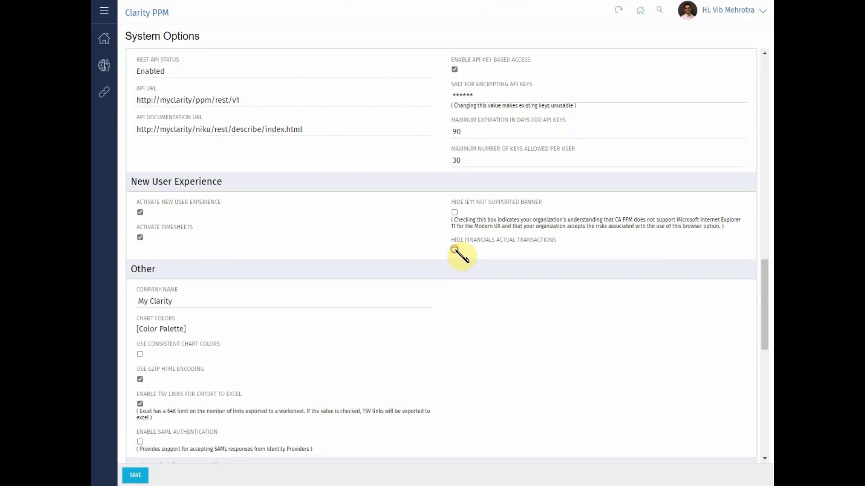
click(136, 475)
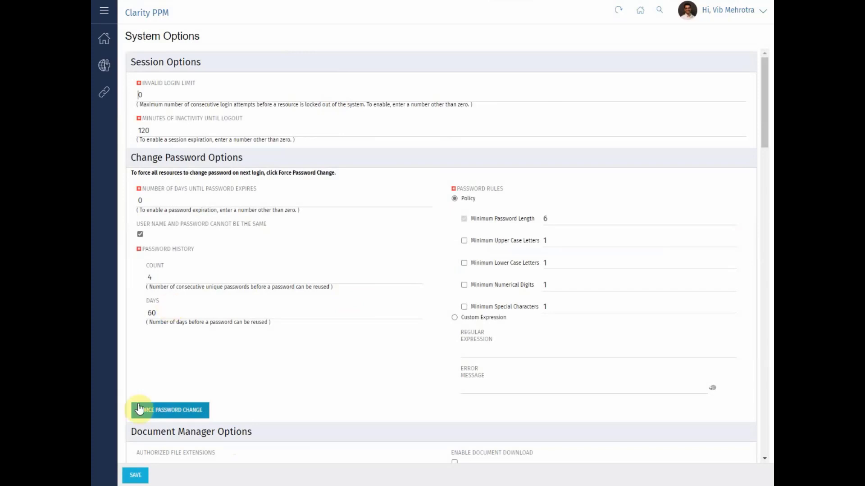
click(135, 475)
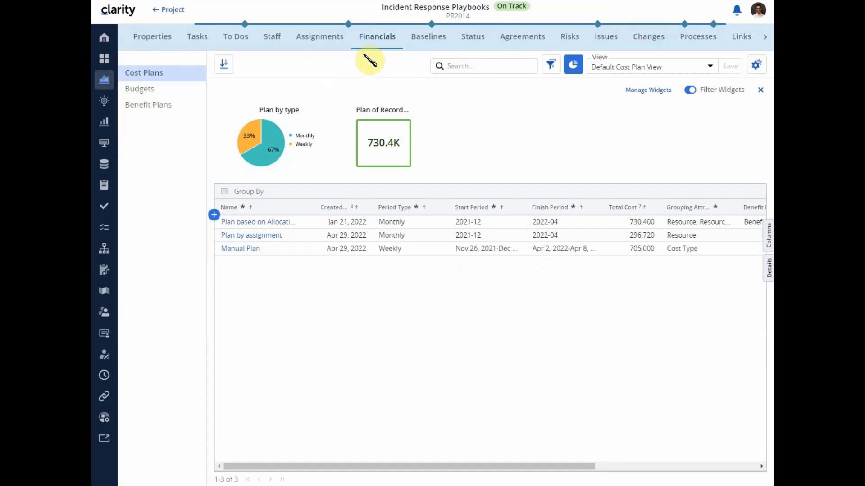
Apply the Default Budget Plan View to the project's Budgets and display its Actual Transactions.
click(158, 74)
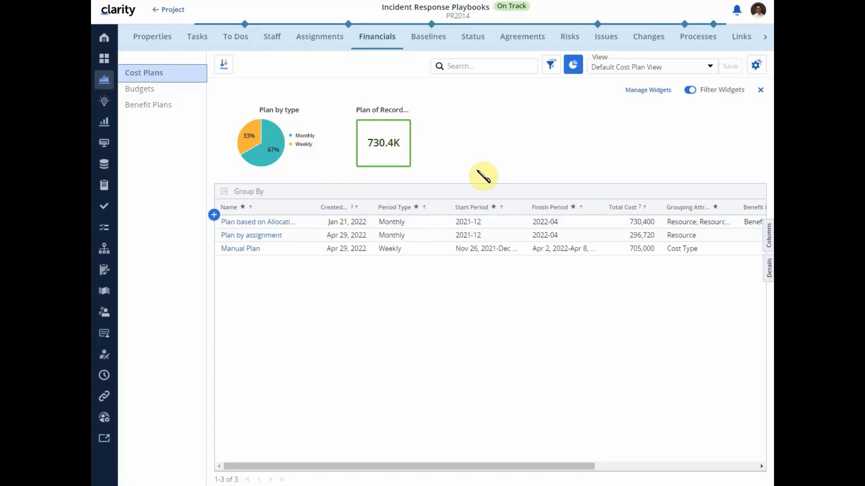
click(154, 88)
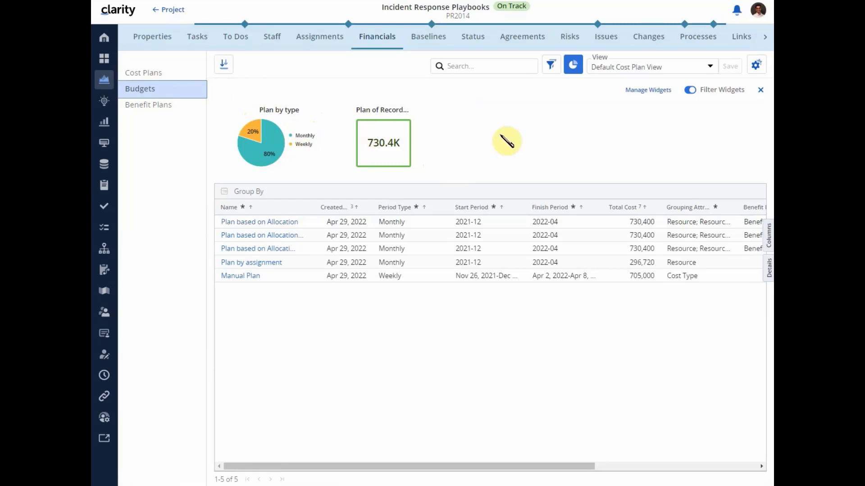
click(705, 65)
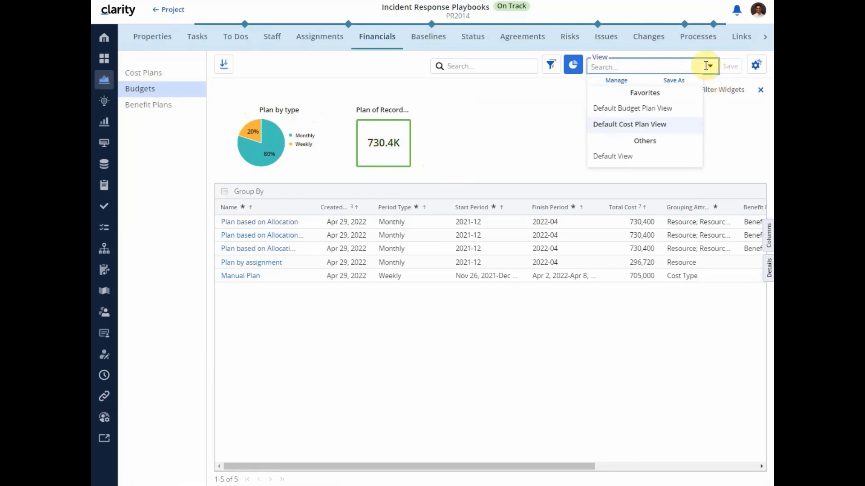
click(642, 109)
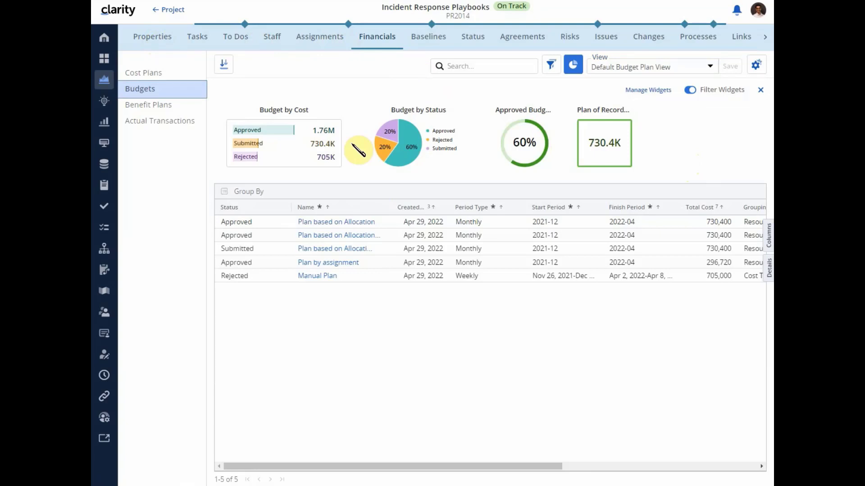
click(158, 120)
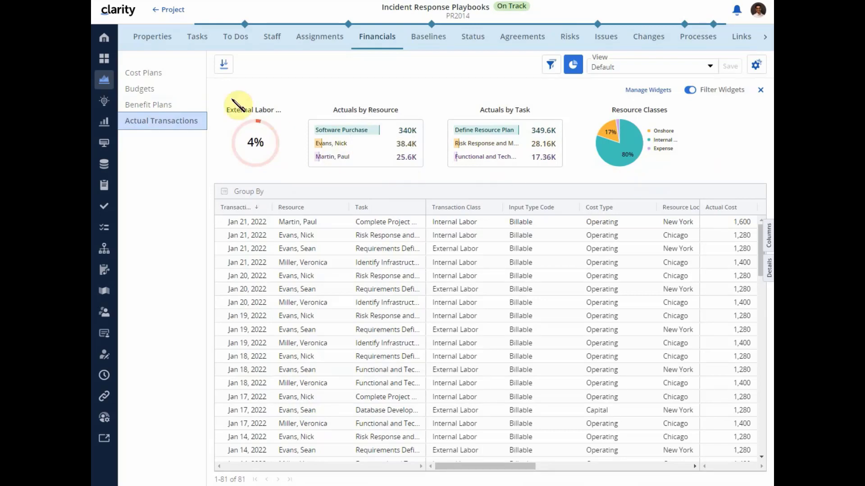
Open the plan of record cost plan and review the transactions behind the third resource's total actual cost.
click(156, 75)
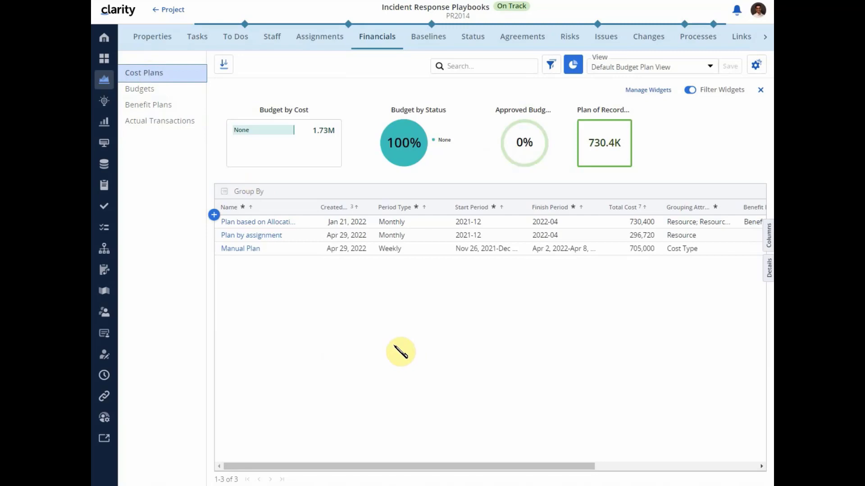
click(249, 223)
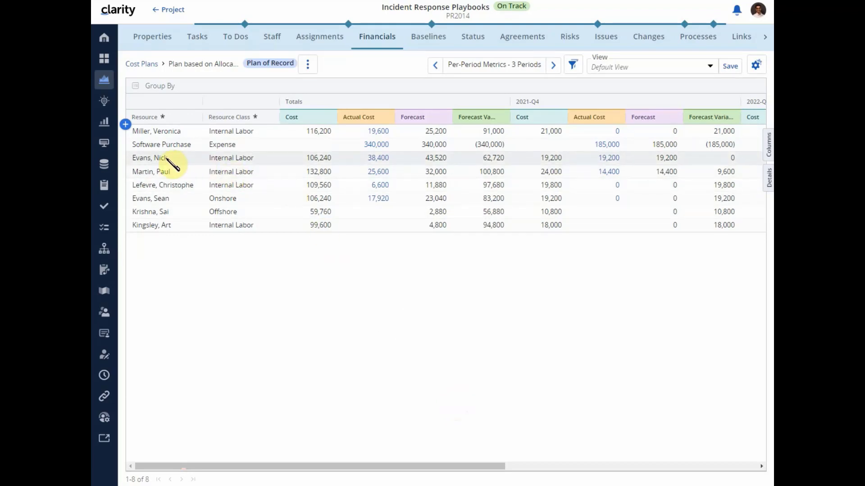
click(382, 160)
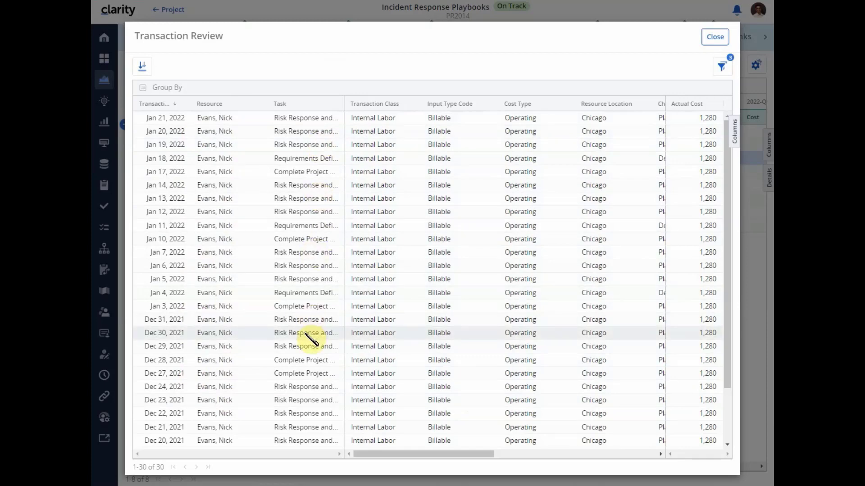
mouse_move(469, 455)
mouse_down()
mouse_move(598, 470)
mouse_move(468, 469)
mouse_move(462, 460)
mouse_up()
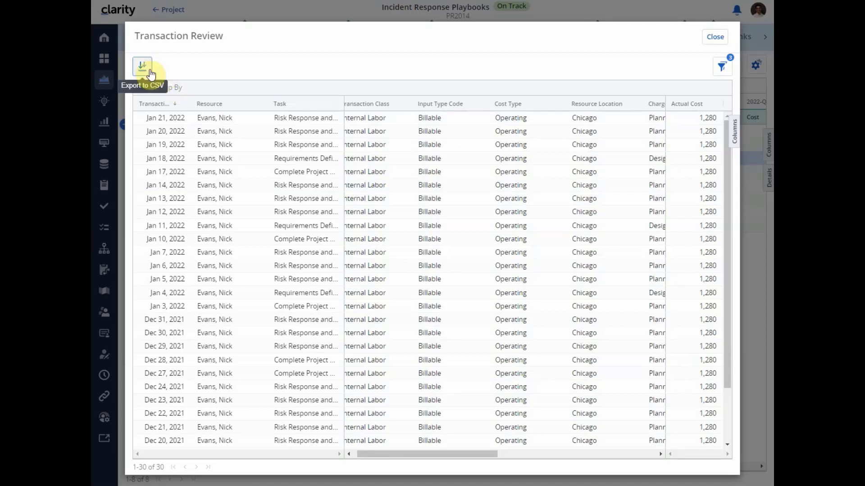
Examine the columns and filters available in the Transaction Review, remove the Resource filter, and close the review.
click(734, 133)
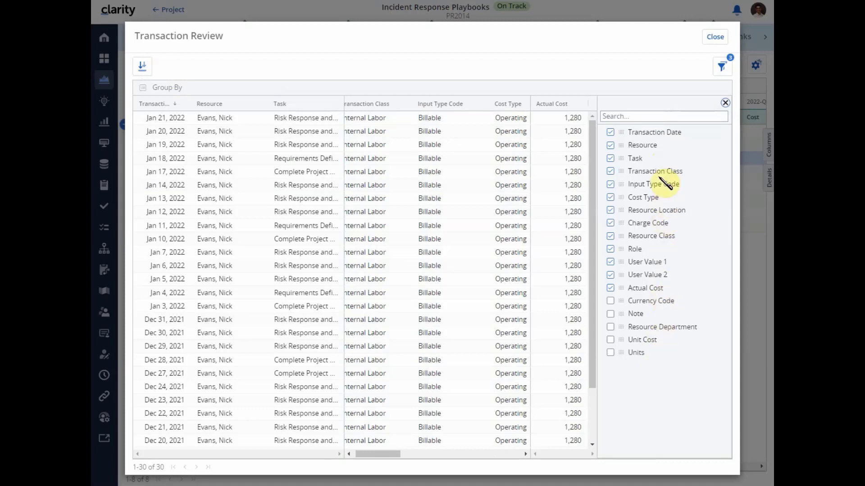
click(725, 103)
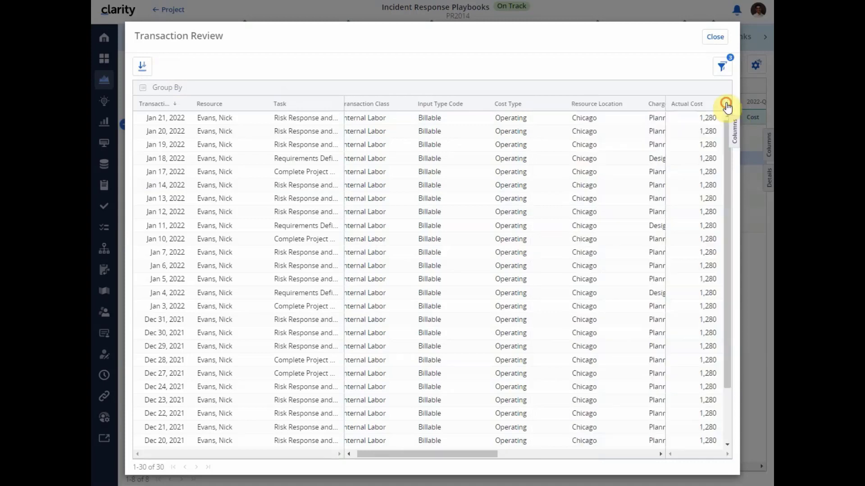
click(722, 69)
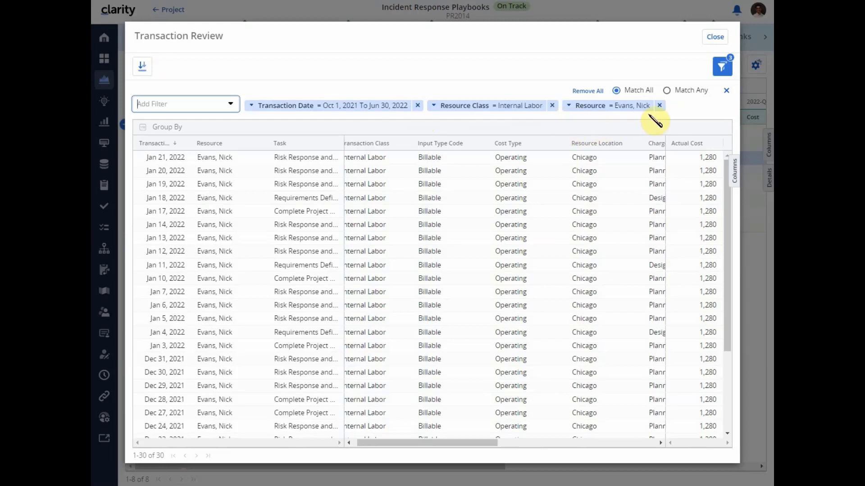
click(659, 106)
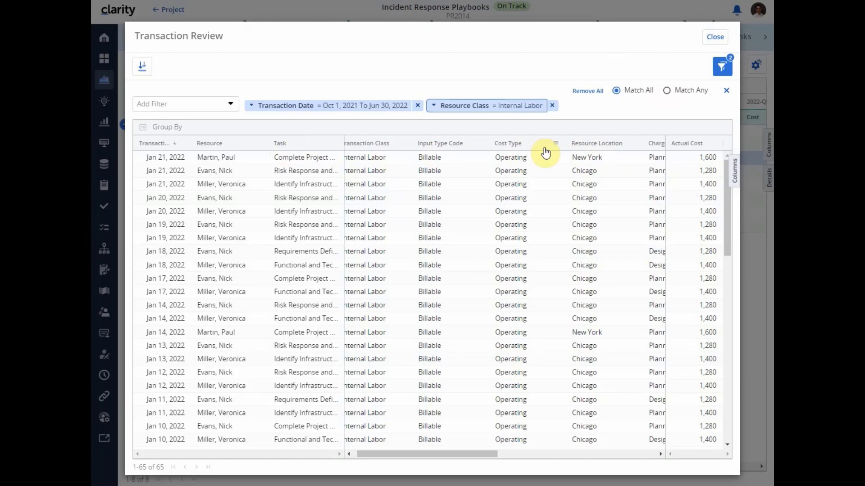
click(712, 45)
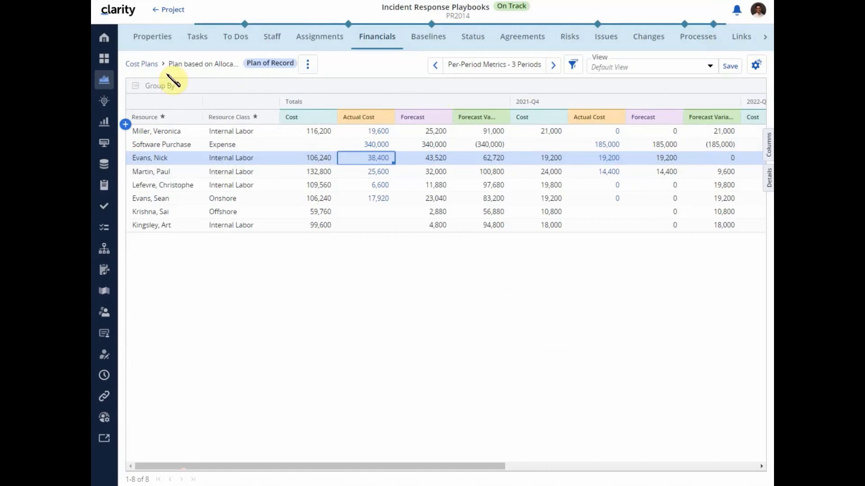
Limit the Actual Transactions grid to the Transaction Date, Resource Class, Role and Actual Cost columns.
click(140, 64)
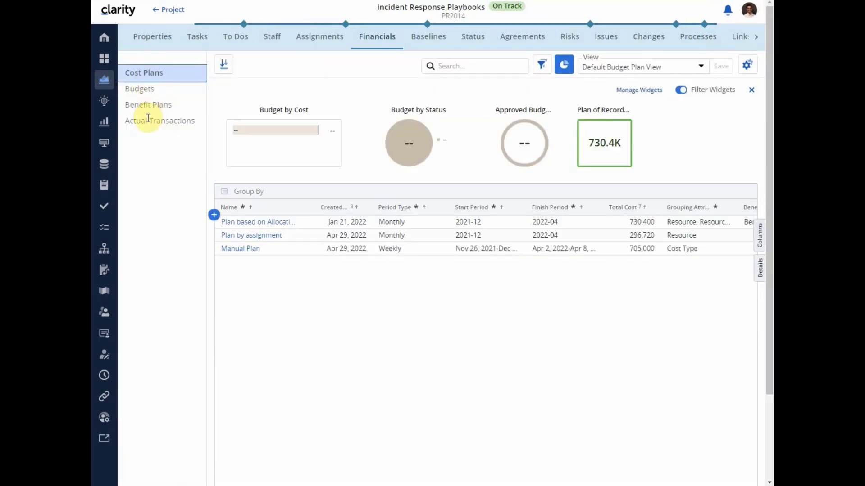
click(148, 120)
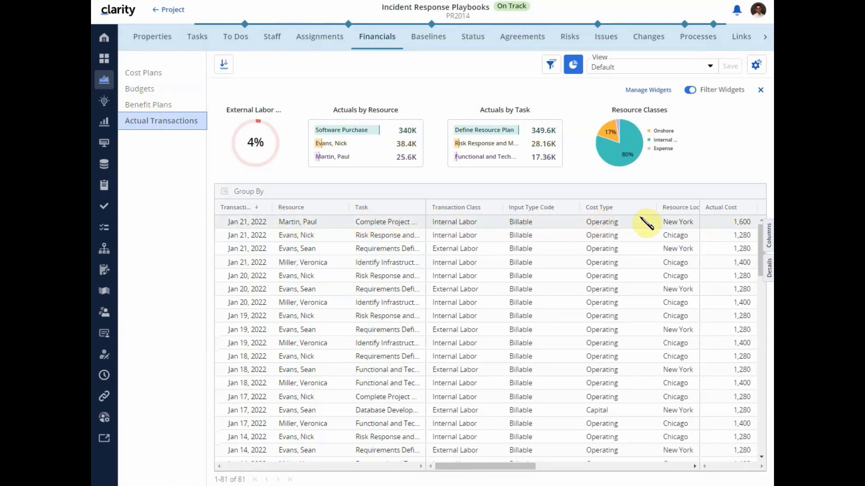
click(769, 236)
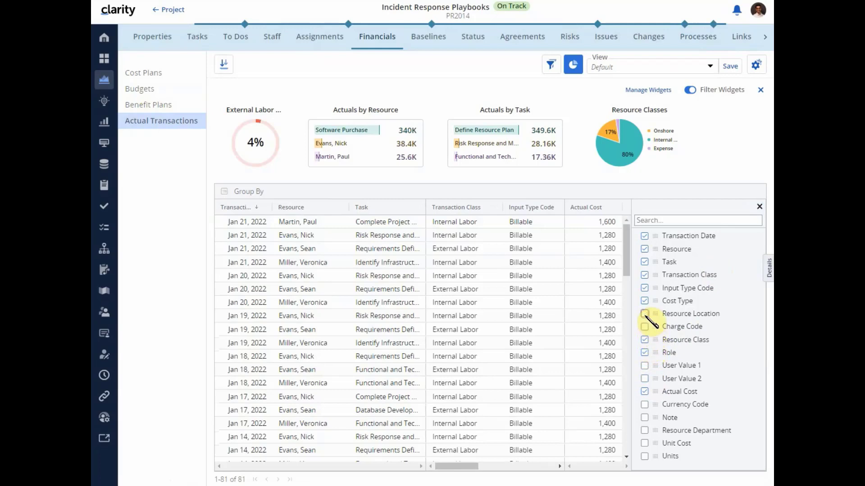
click(645, 287)
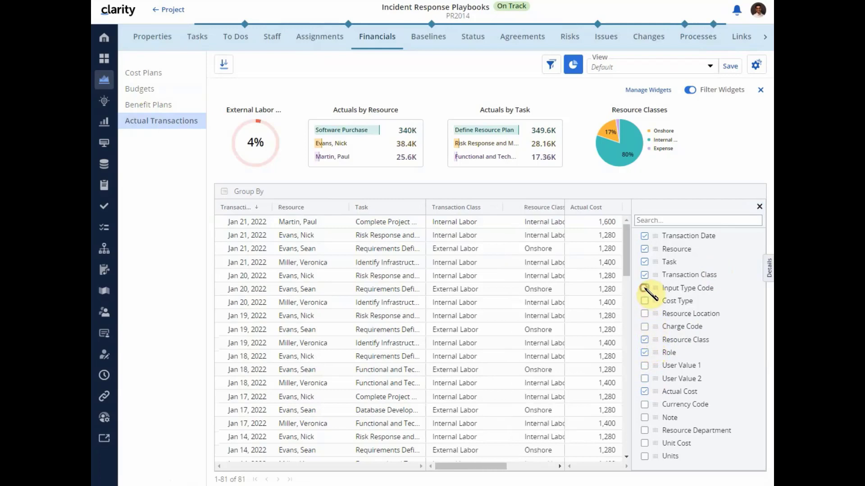
click(644, 275)
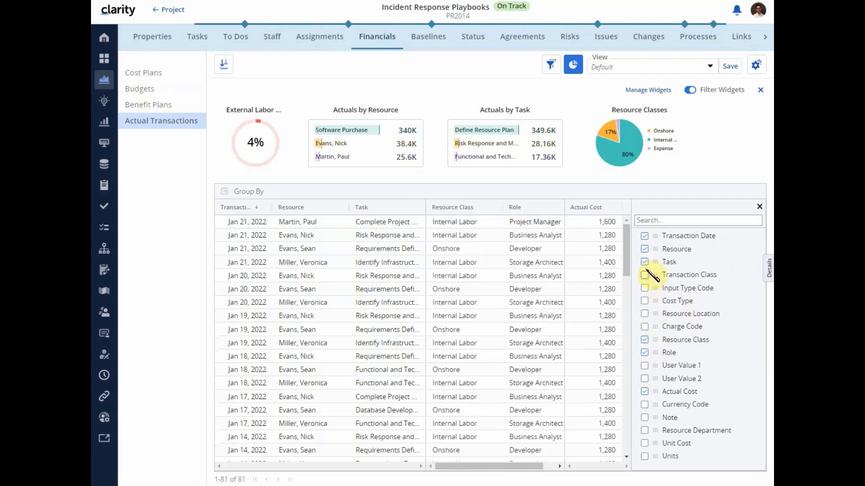
click(644, 262)
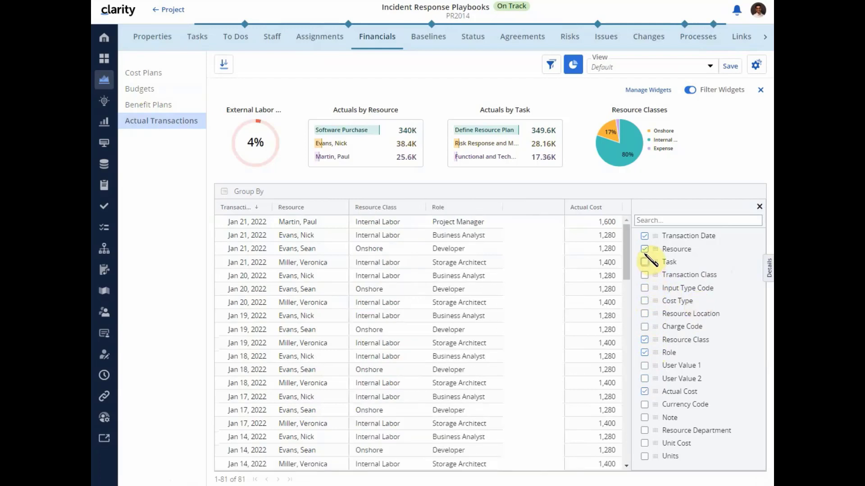
click(644, 249)
click(758, 207)
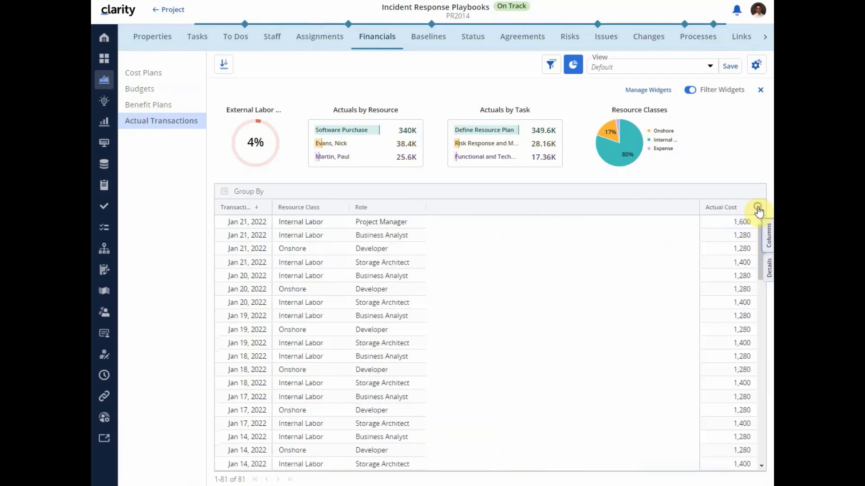
Reopen the plan of record and check which columns its Transaction Review uses for the third resource's total actual cost.
click(143, 74)
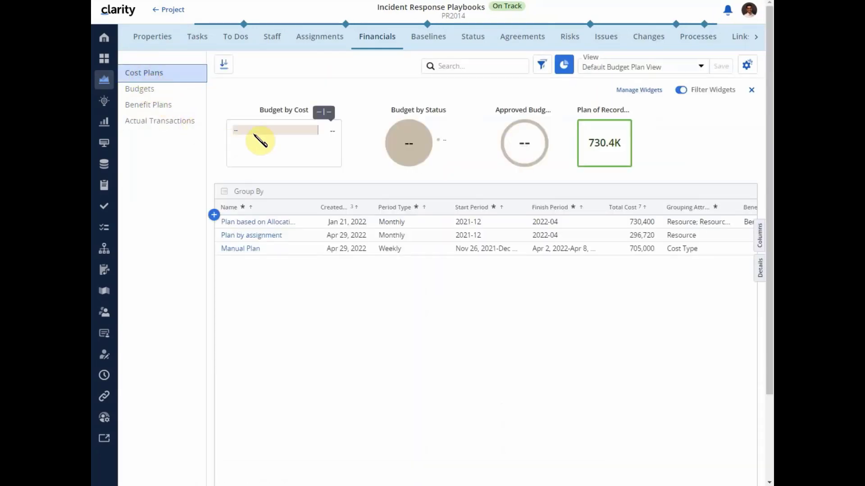
click(255, 222)
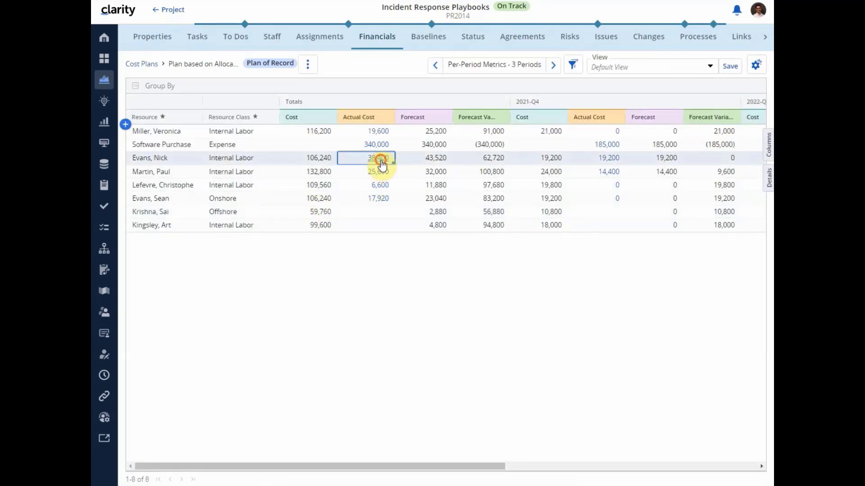
click(381, 161)
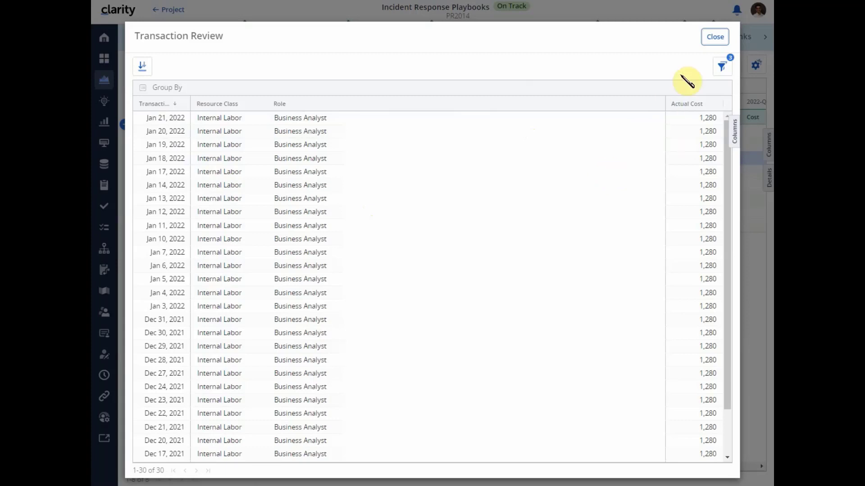
click(713, 37)
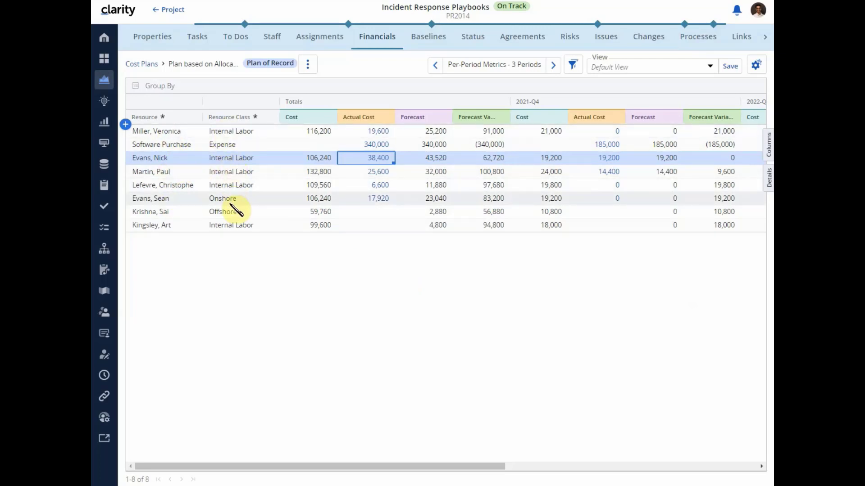
Group the cost plan by Resource Class and review the transactions behind Internal Labor's total actual cost.
drag(243, 118, 211, 89)
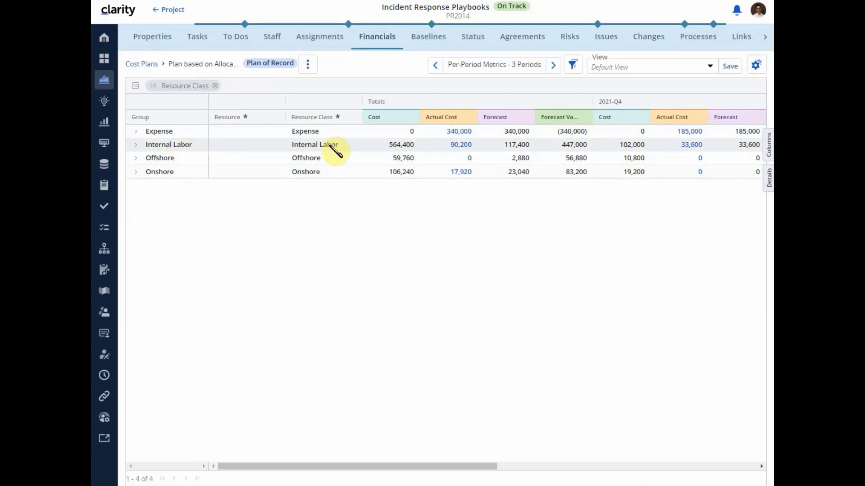
click(456, 146)
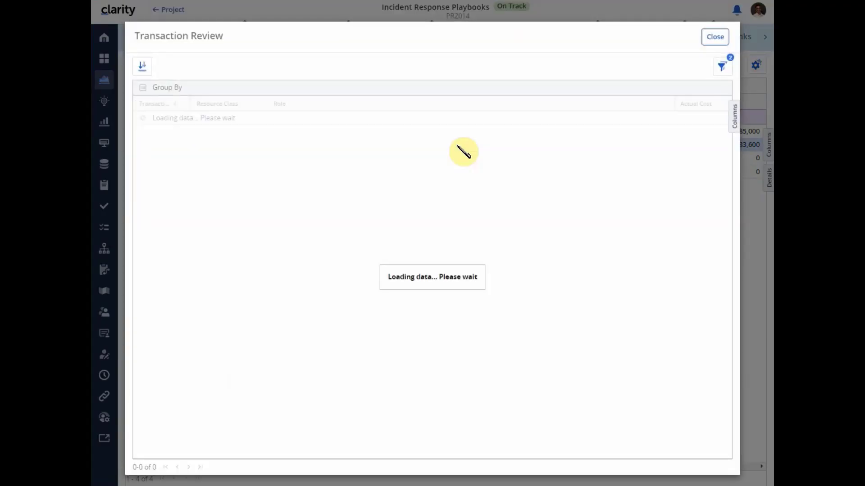
scroll(232, 299, down, 10)
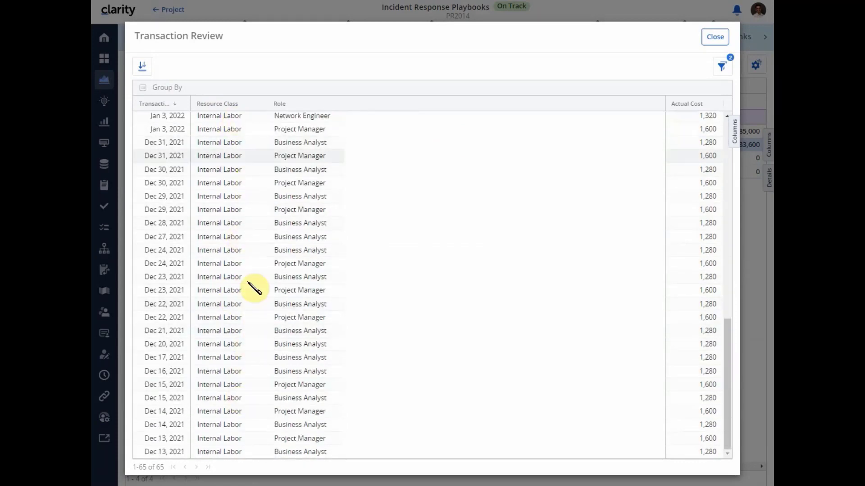
scroll(451, 184, up, 3)
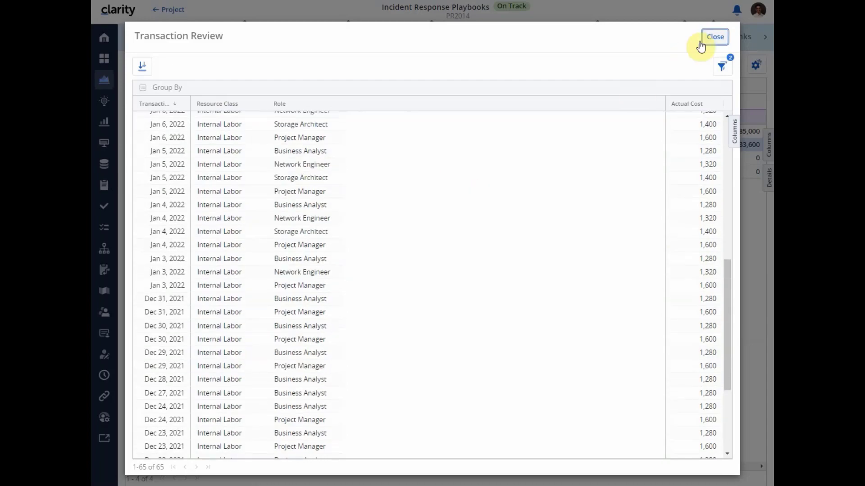
click(715, 37)
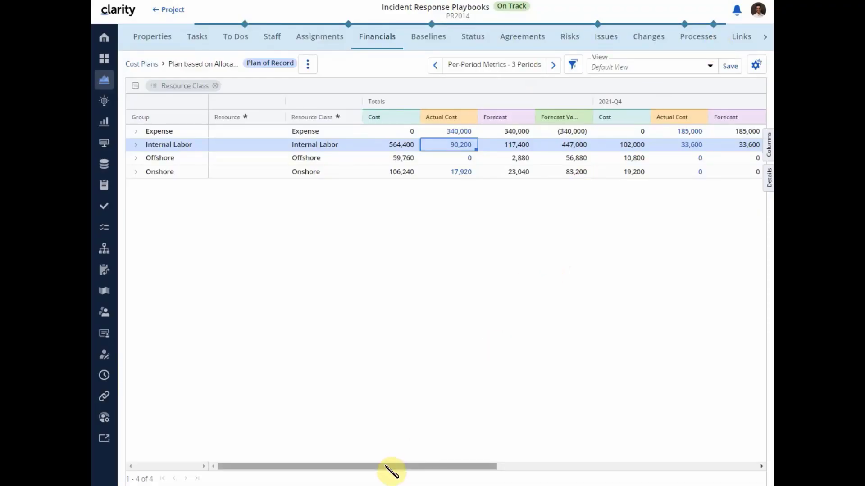
Review the transactions and filters behind Internal Labor's 2021-Q4 actual cost, and return to the Projects list.
drag(379, 467, 484, 466)
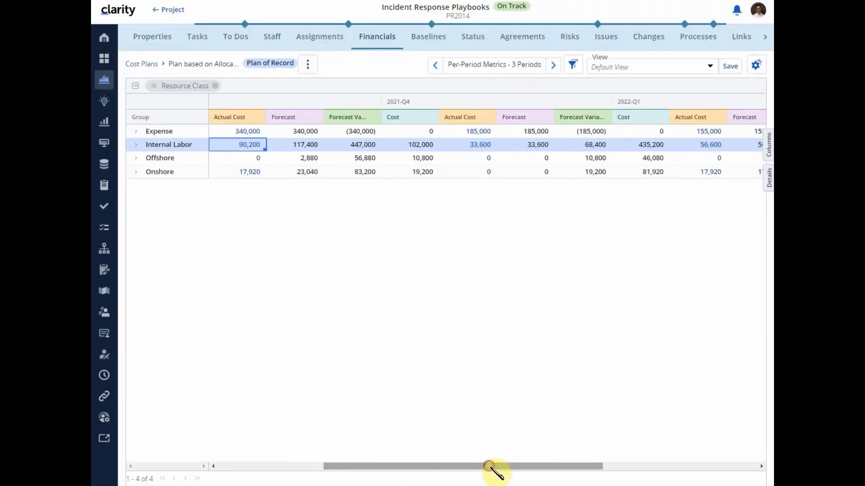
click(483, 146)
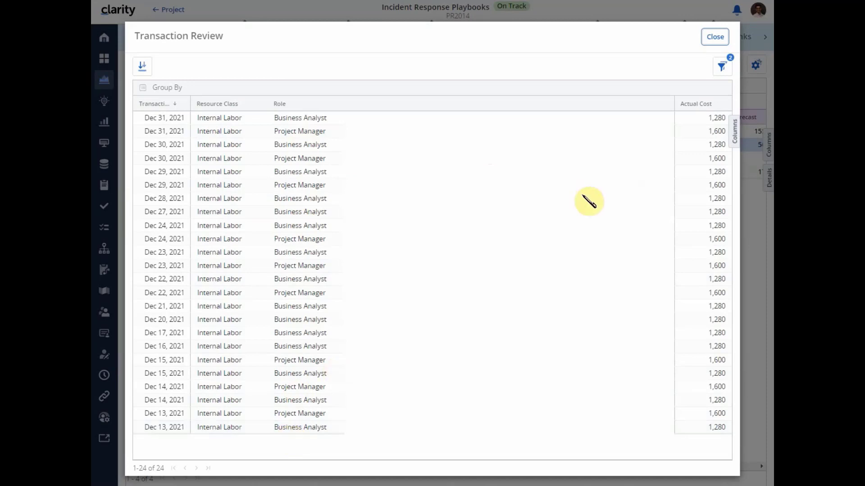
click(723, 66)
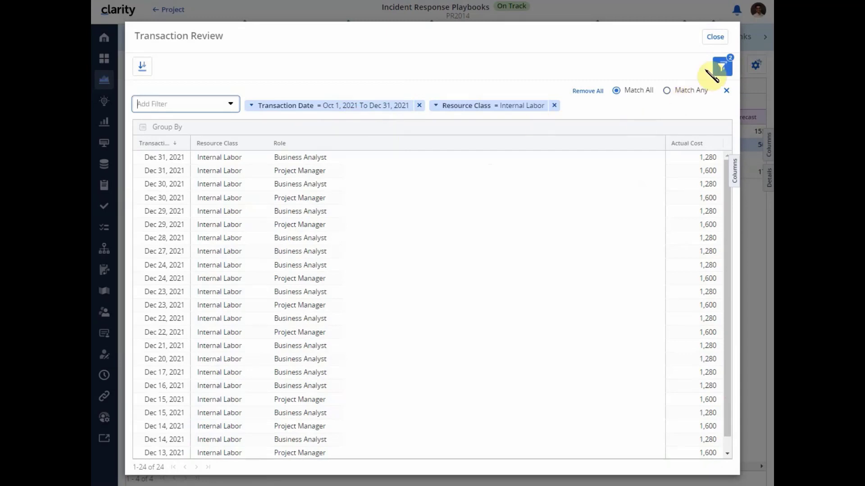
click(716, 38)
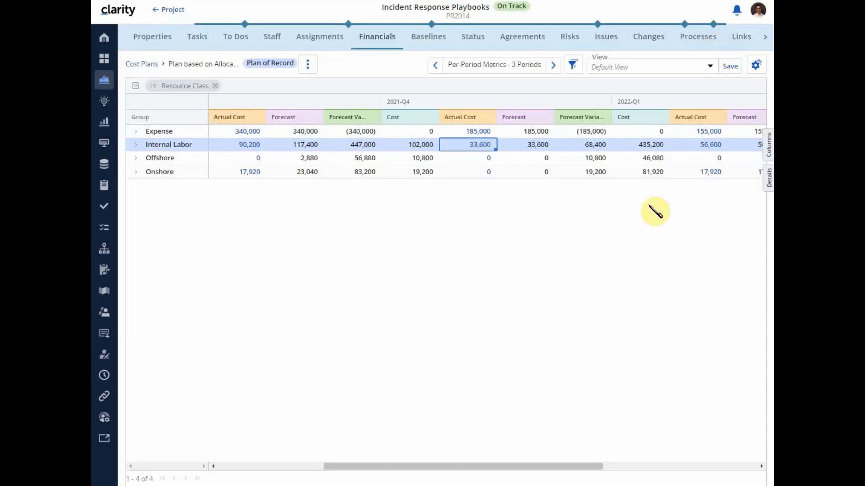
click(162, 10)
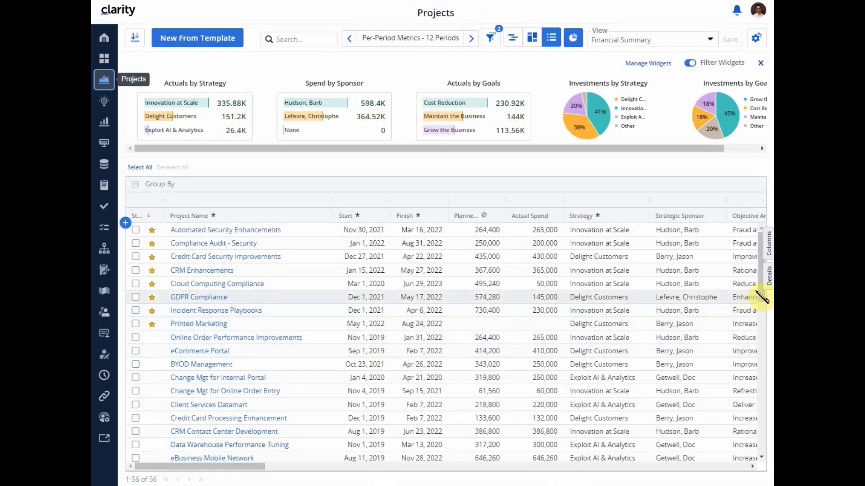
Search the Projects grid's available columns for "bene" to check which benefit fields can be added.
click(769, 249)
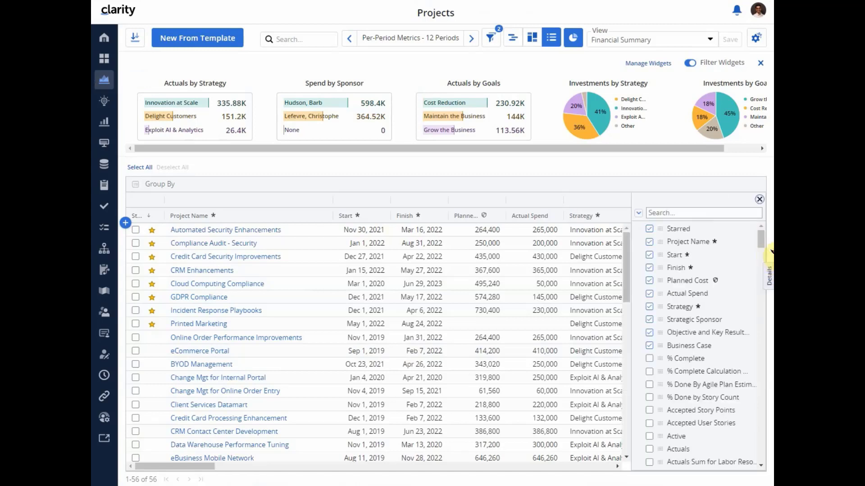
click(672, 212)
text(be)
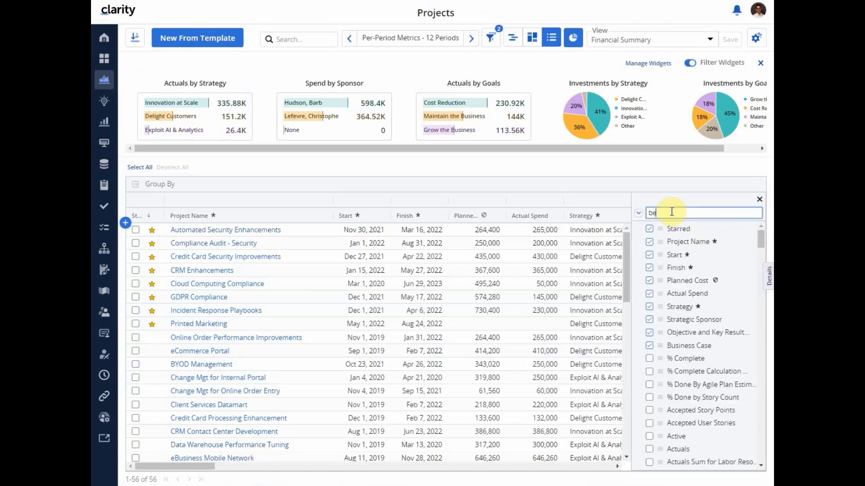
text(ne)
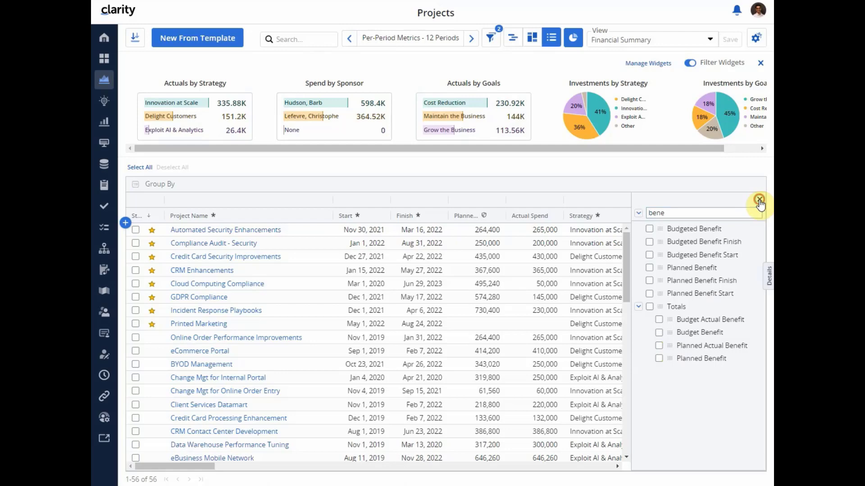
click(760, 201)
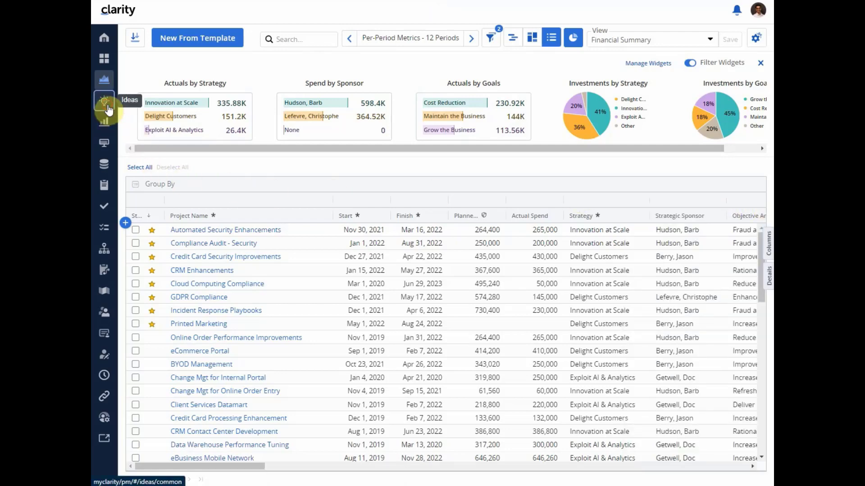
Open the Ideas list and review its Totals and monthly columns for Fund Distribution and Planned Cost.
click(106, 103)
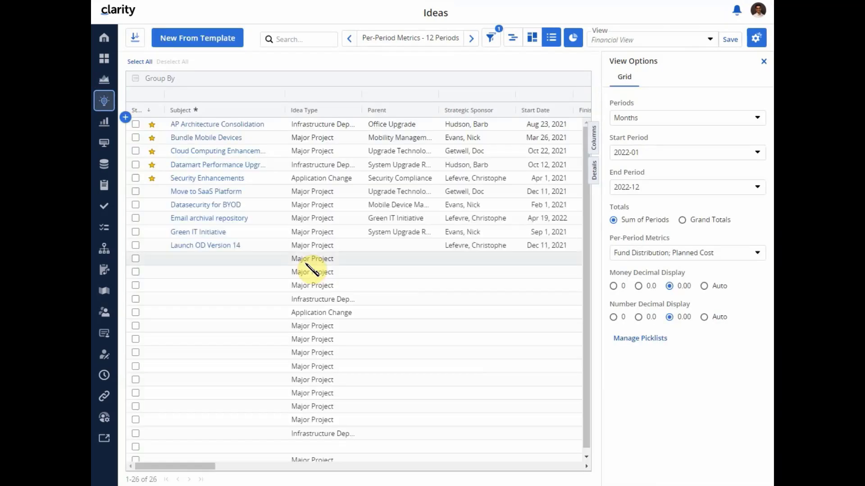
click(754, 62)
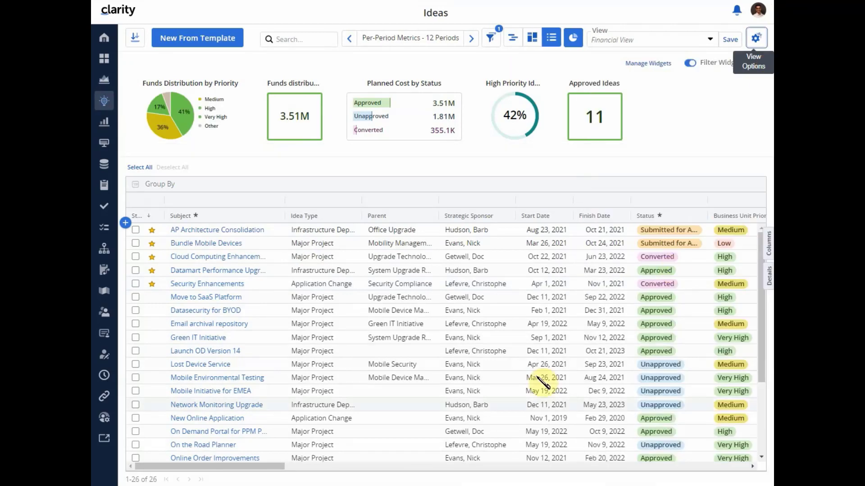
drag(242, 467, 396, 475)
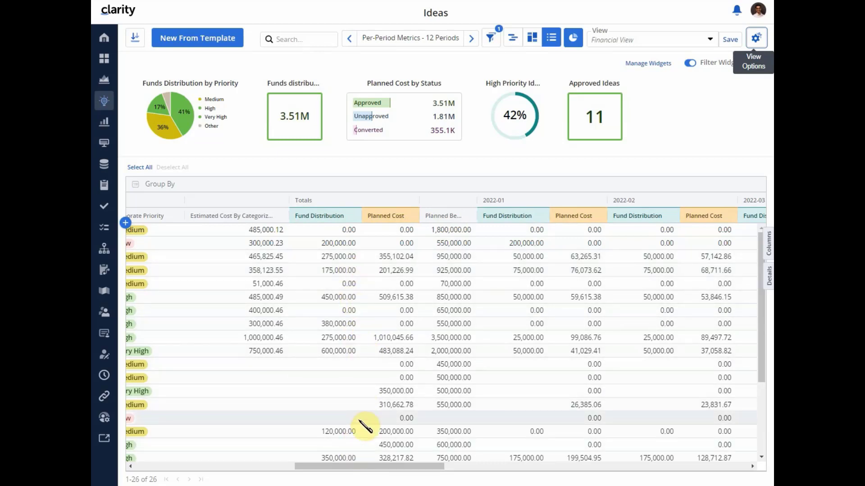
drag(361, 469, 308, 472)
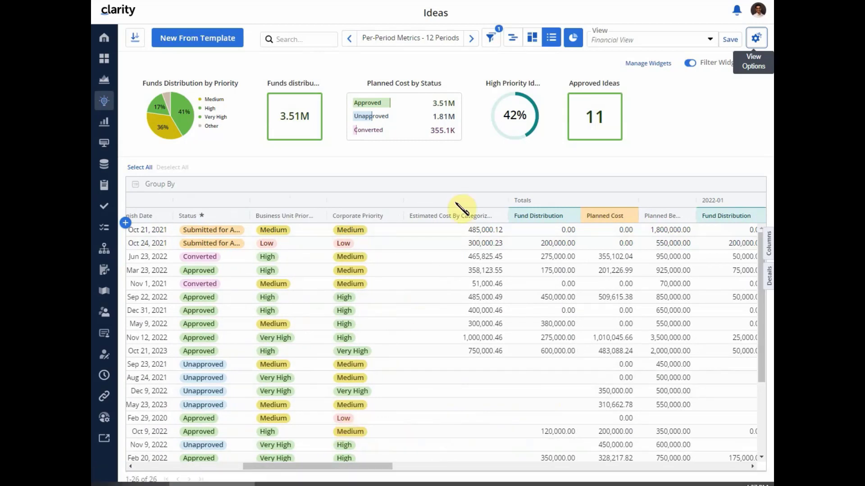
Filter the ideas to those whose total Fund Distribution is greater than 500,000 and view their totals columns.
click(491, 38)
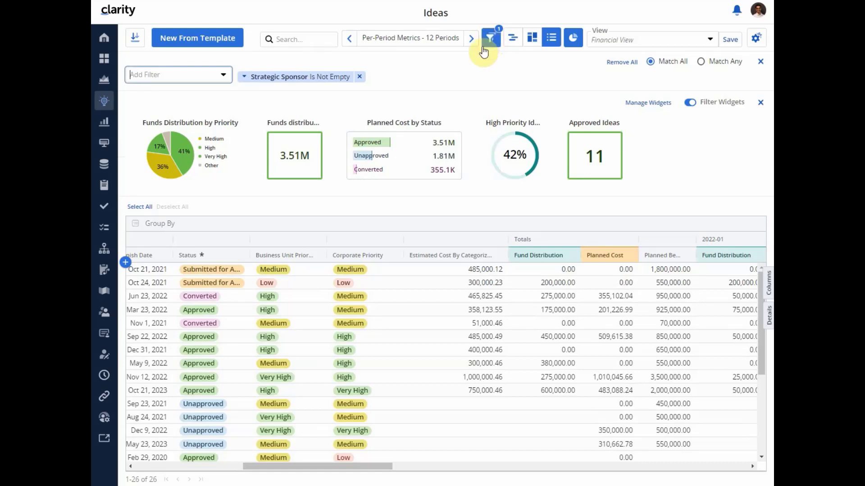
click(224, 76)
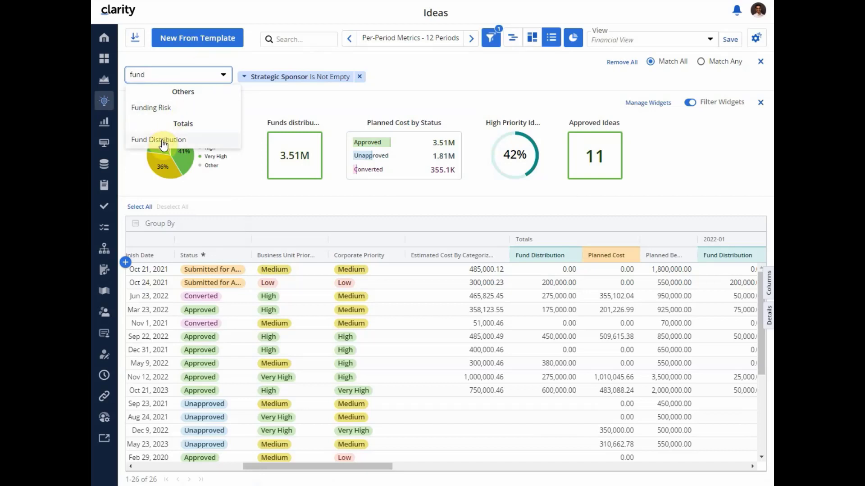
click(161, 140)
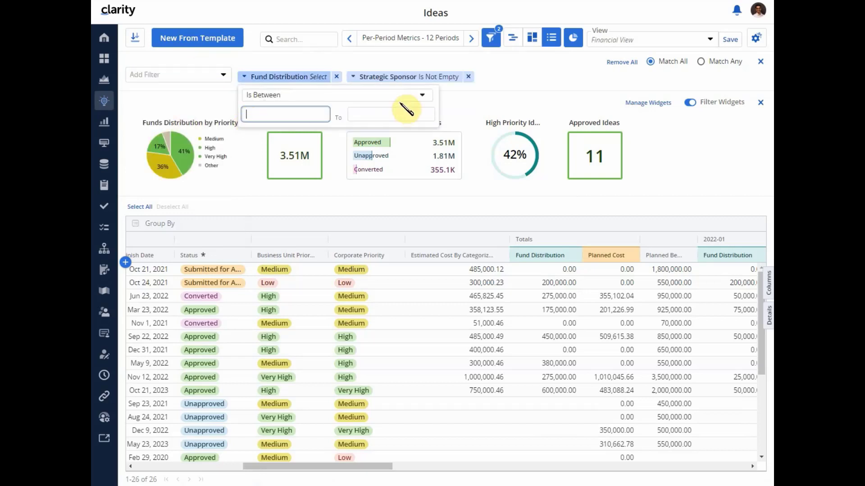
click(424, 95)
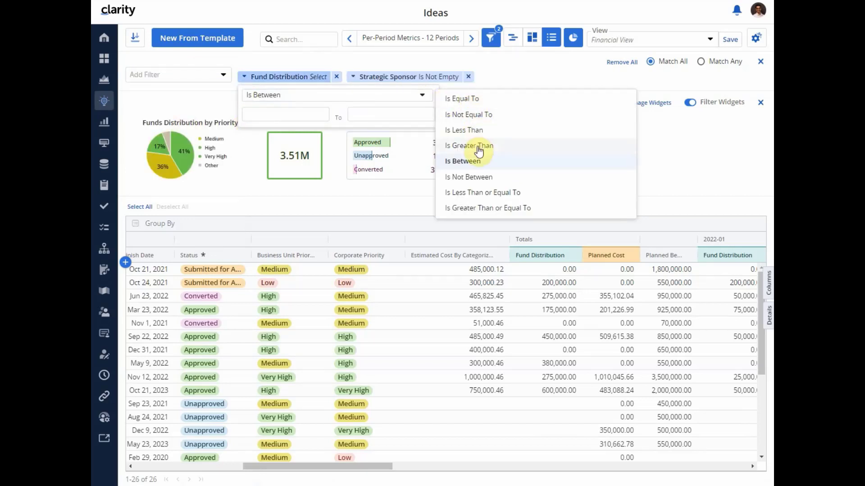
click(477, 143)
click(350, 114)
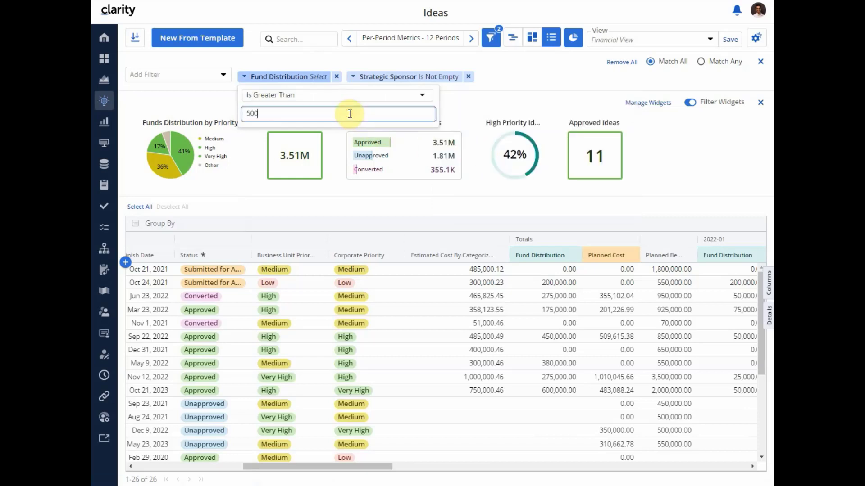
click(534, 74)
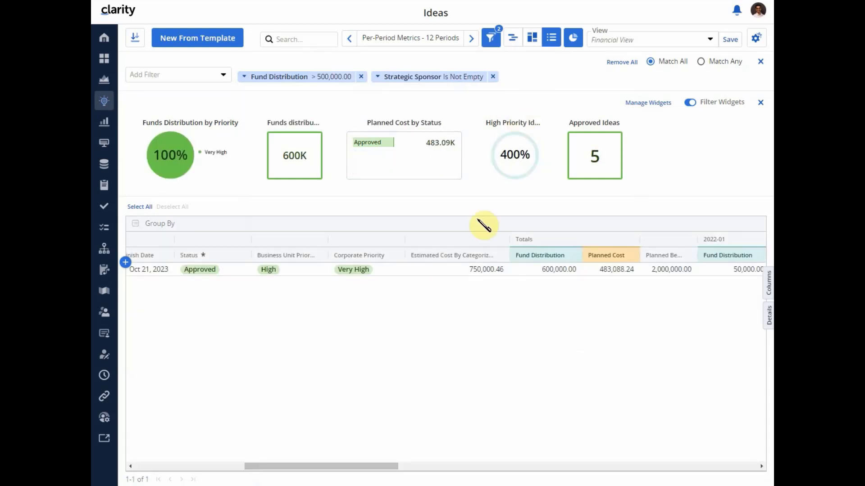
drag(381, 466, 424, 466)
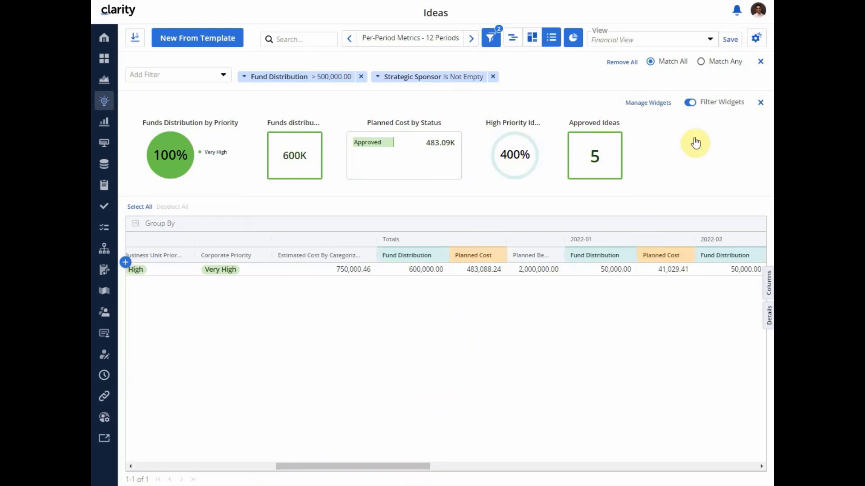
Change the Ideas grid's totals from Sum of Periods to Grand Totals in the view options.
click(756, 38)
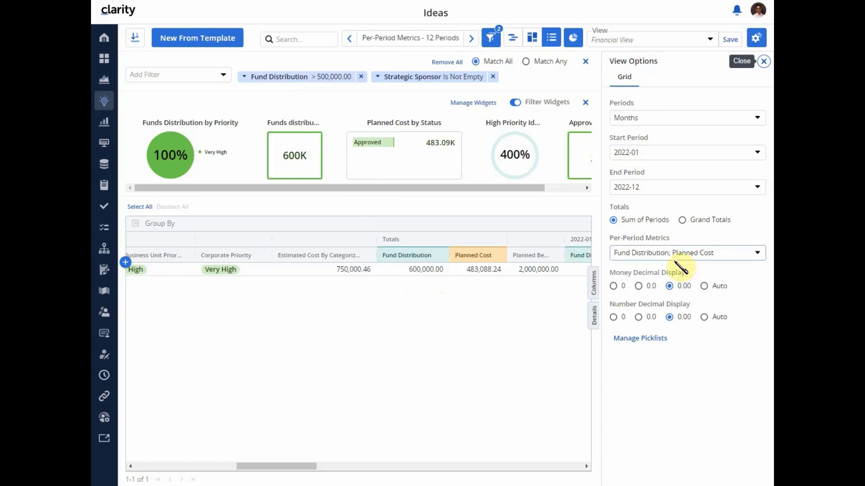
click(694, 226)
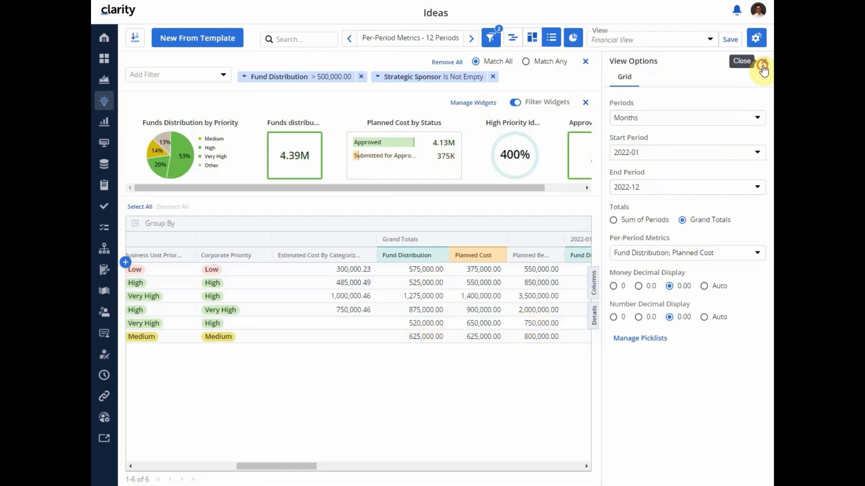
click(762, 67)
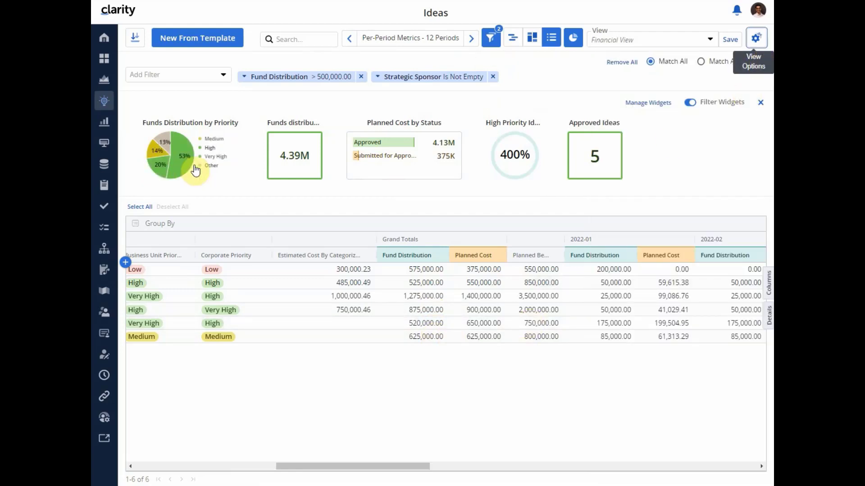
Limit the Funds Distribution by Priority pie widget to items with Fund Distribution greater than 500,000, and remove the Ideas grid's Fund Distribution filter.
click(640, 106)
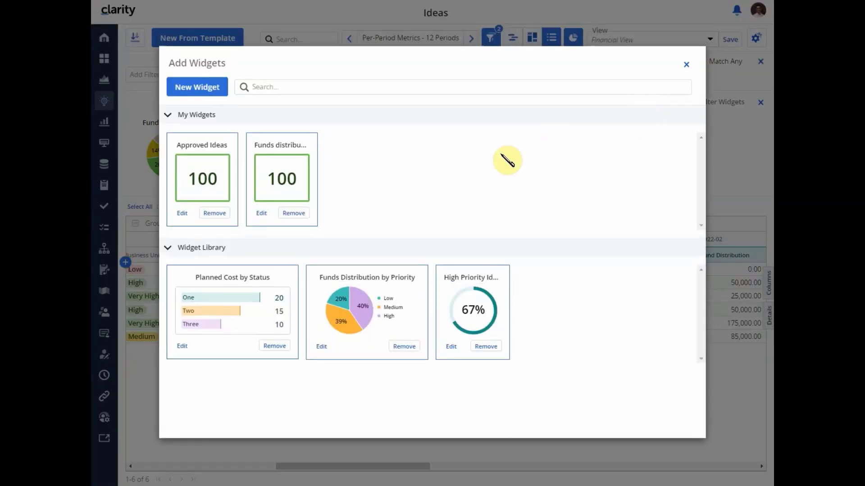
click(321, 346)
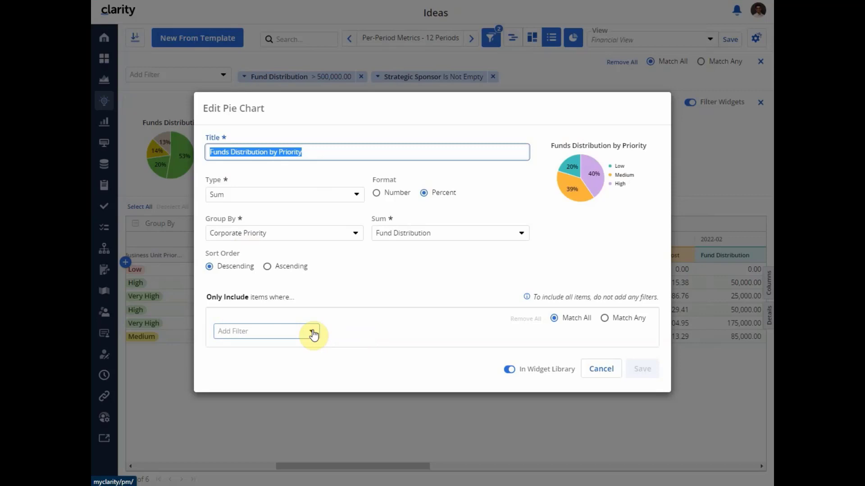
click(312, 334)
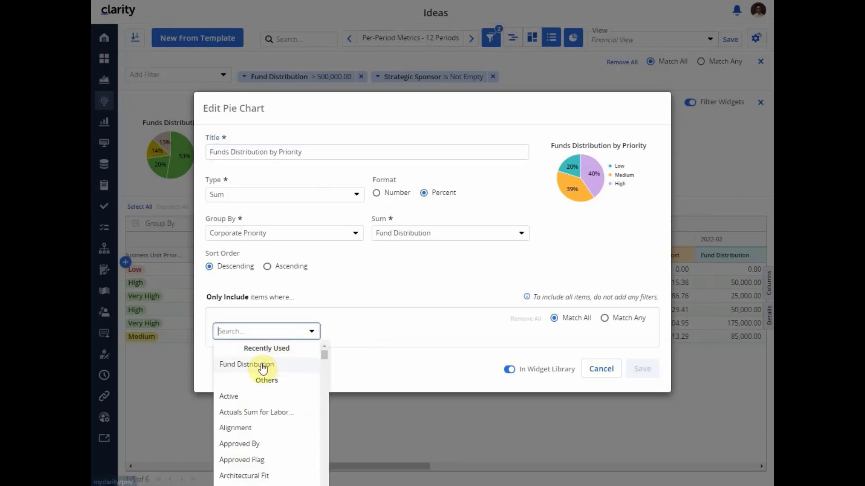
click(262, 368)
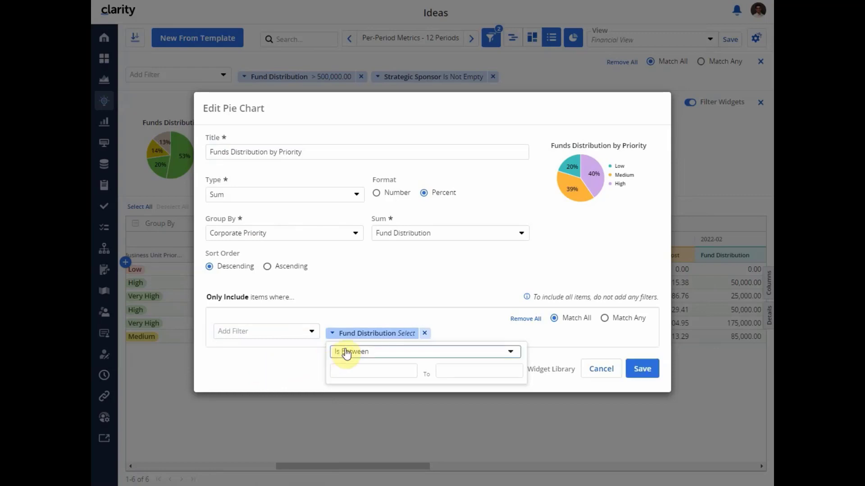
click(390, 352)
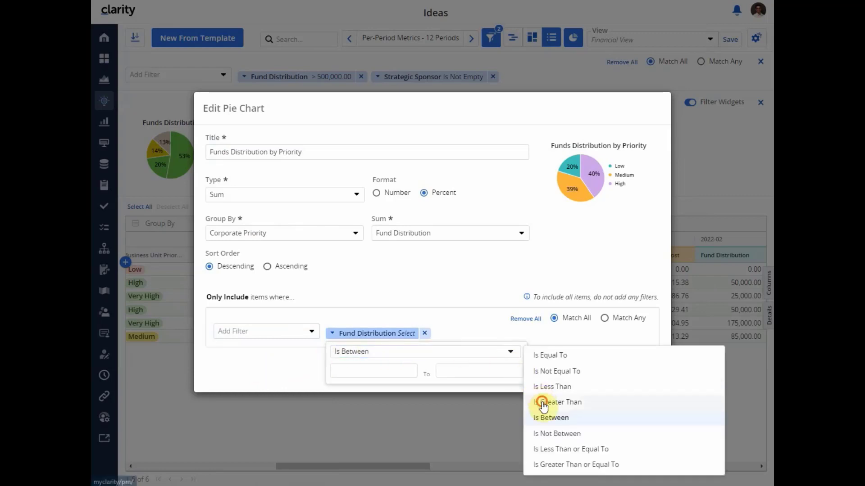
click(544, 403)
click(386, 372)
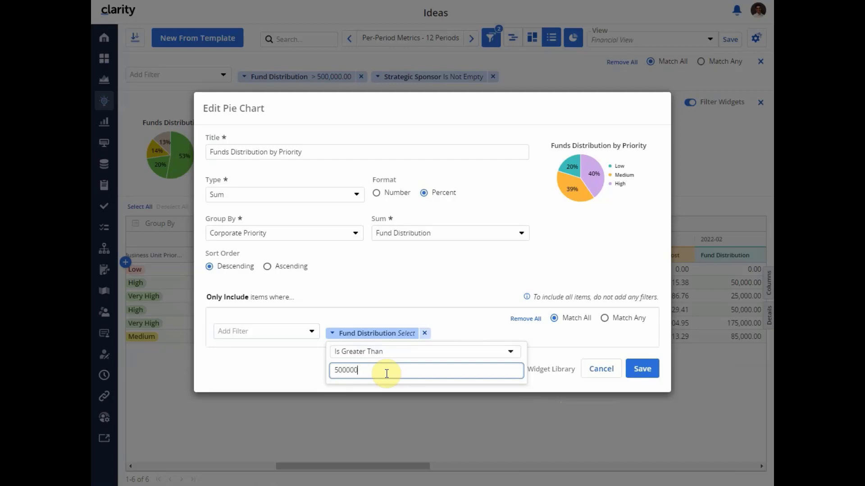
click(476, 333)
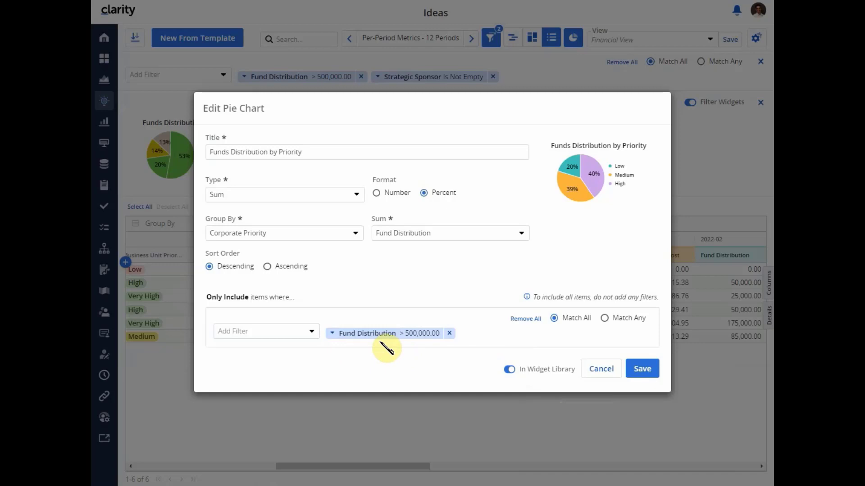
click(644, 370)
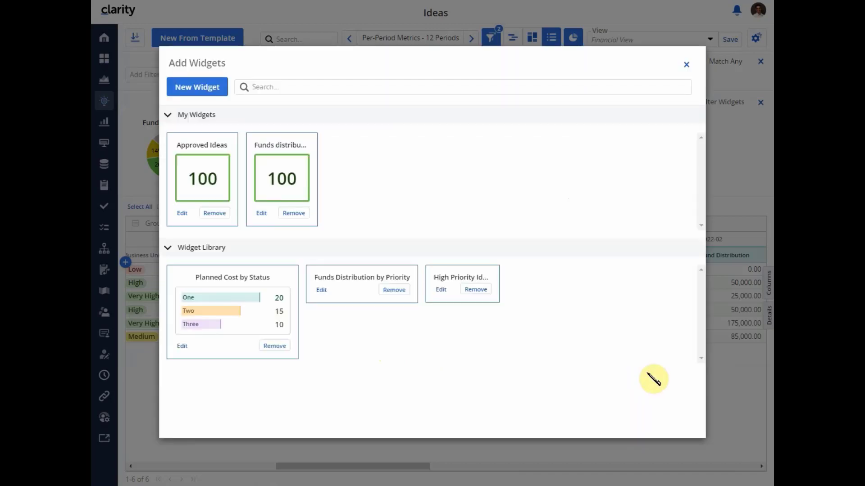
click(688, 68)
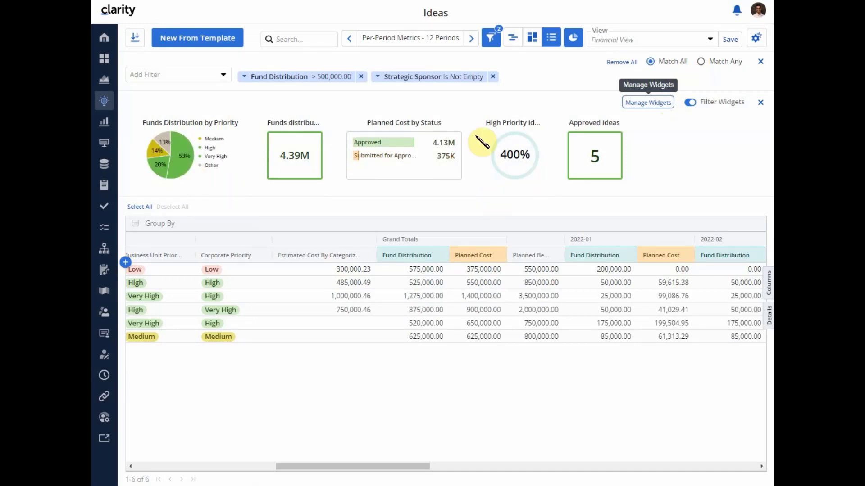
click(361, 76)
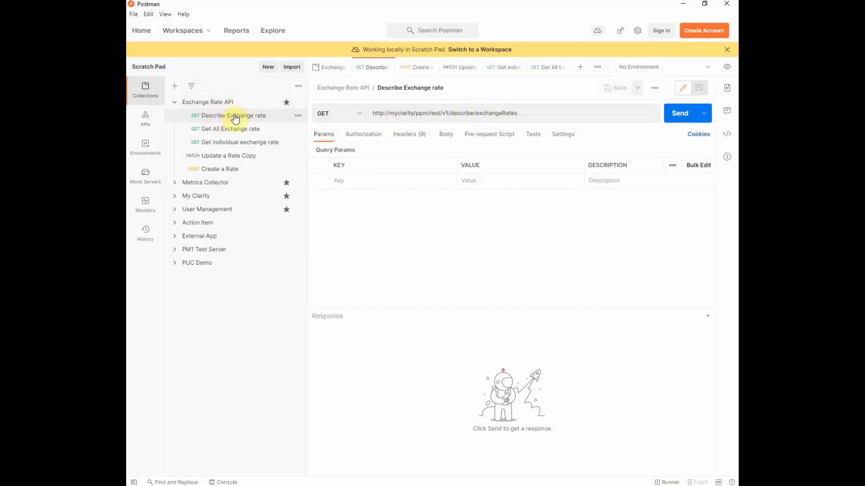
In Postman, send the Describe Exchange rate GET request and examine the HTTP methods and attributes in its JSON response.
click(529, 114)
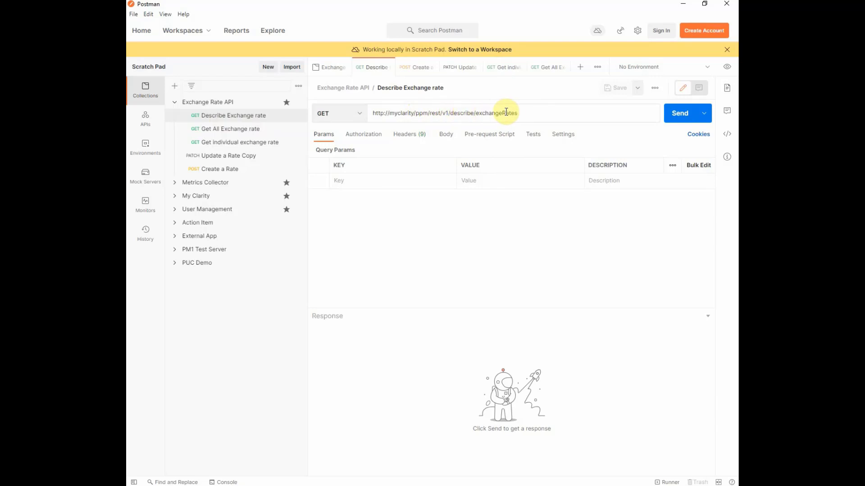
drag(477, 112, 523, 113)
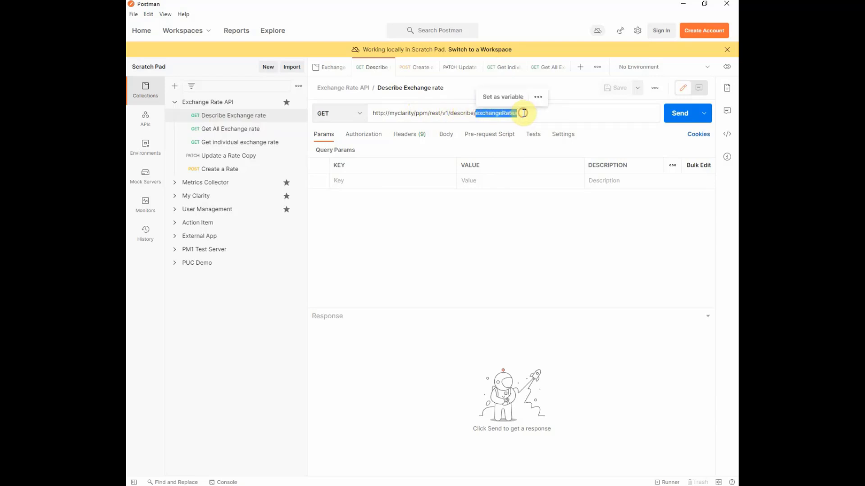
click(673, 116)
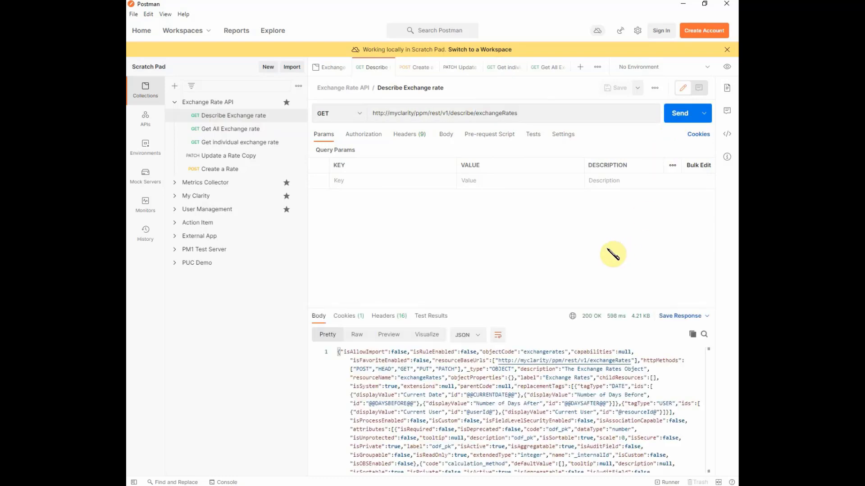
drag(527, 309, 579, 201)
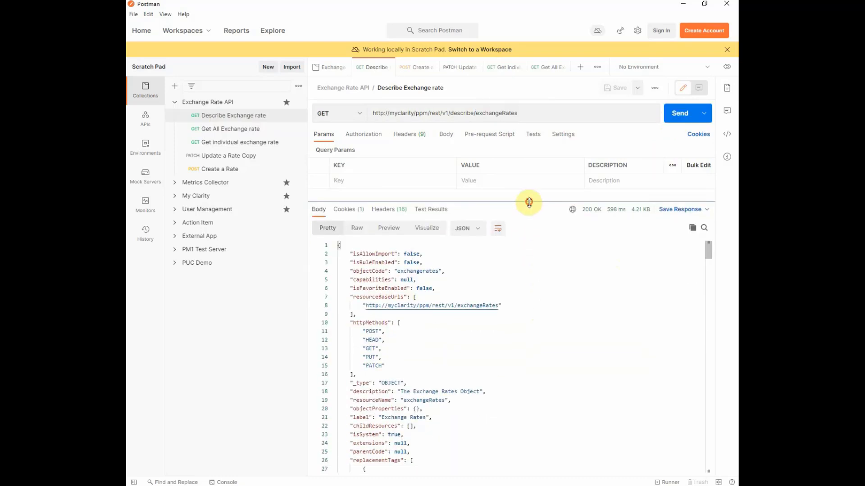
scroll(509, 289, down, 3)
scroll(510, 289, down, 6)
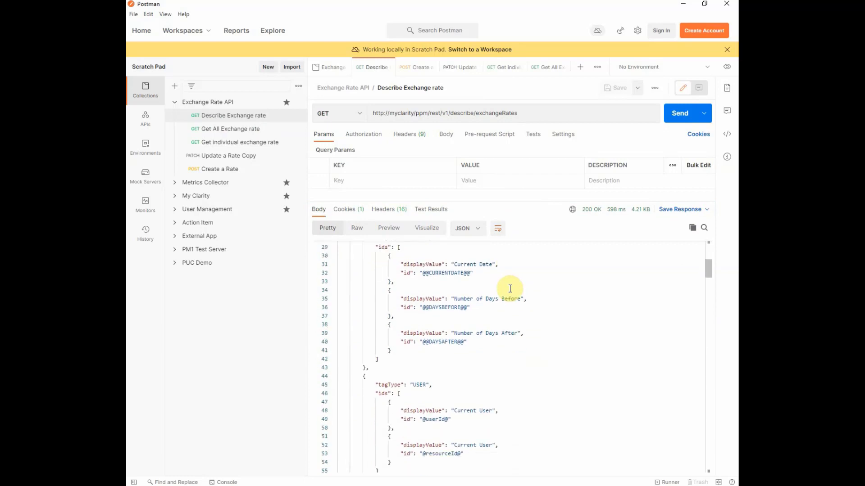
scroll(510, 289, down, 4)
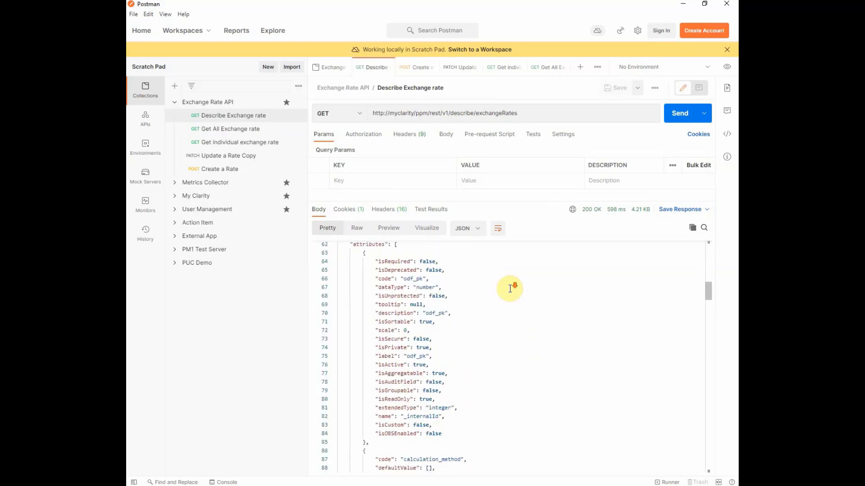
scroll(510, 288, up, 7)
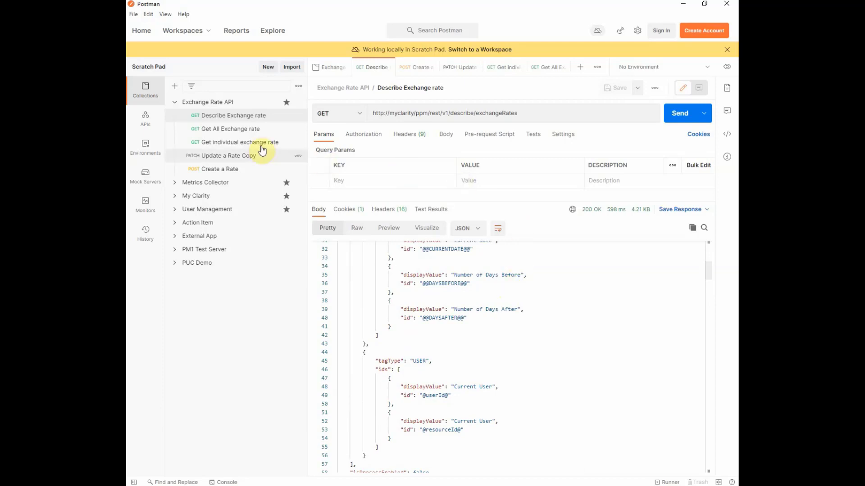
Send the Get All Exchange rate request to the exchangeRates endpoint and examine the total count and rate records in its response.
click(227, 131)
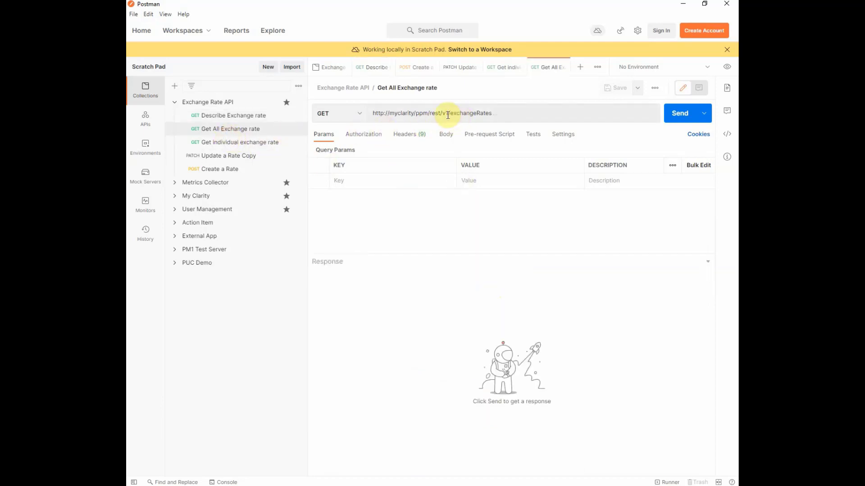
click(495, 111)
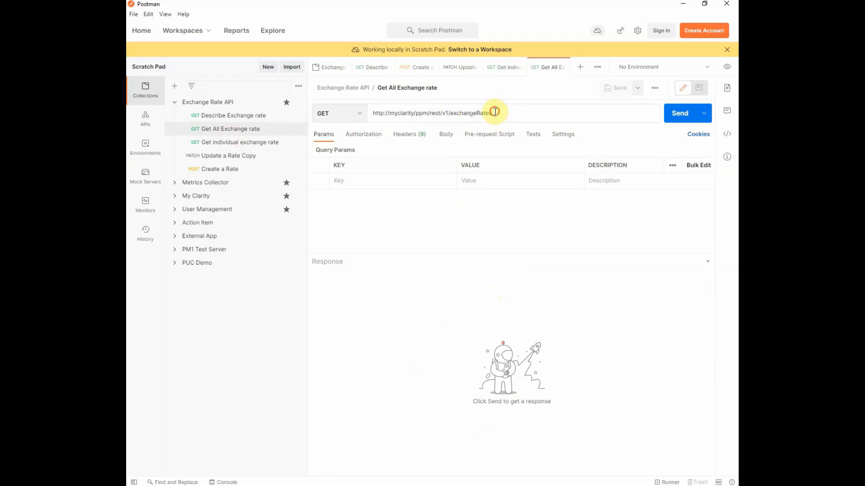
drag(495, 112, 450, 113)
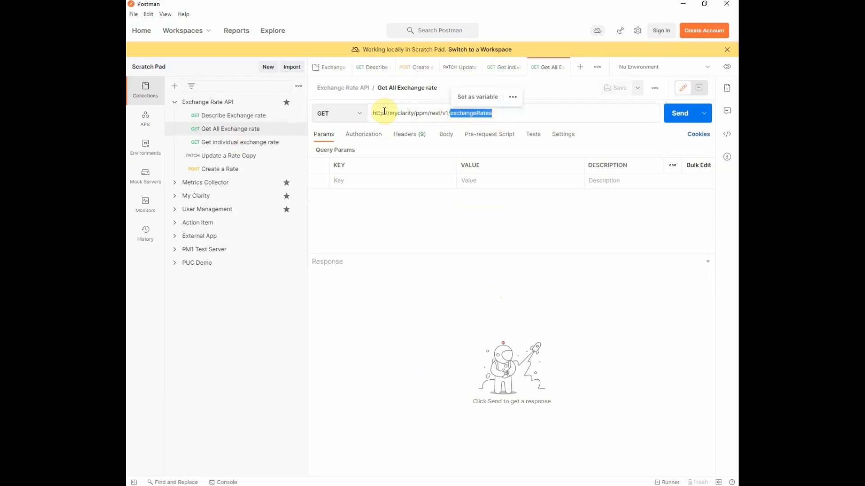
click(516, 113)
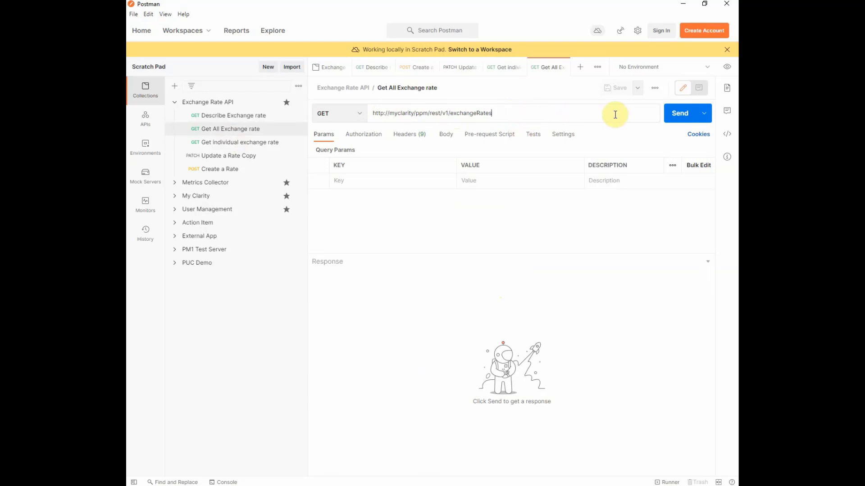
click(677, 116)
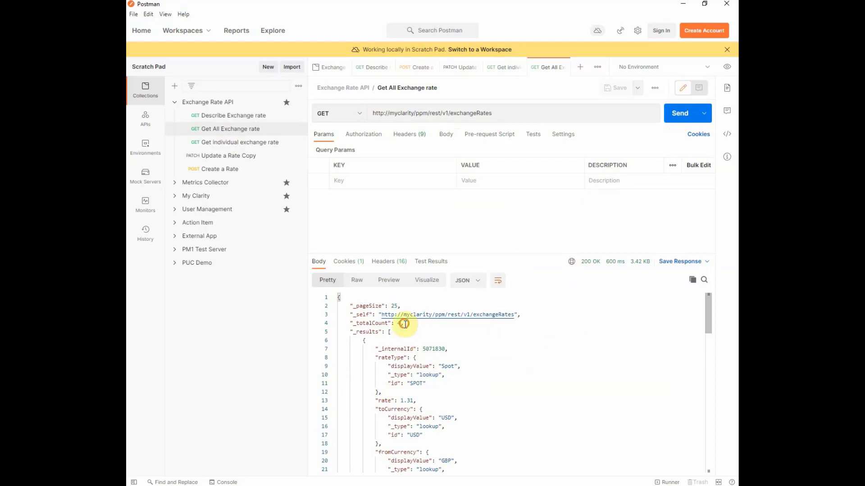
drag(403, 323, 348, 323)
scroll(521, 348, down, 5)
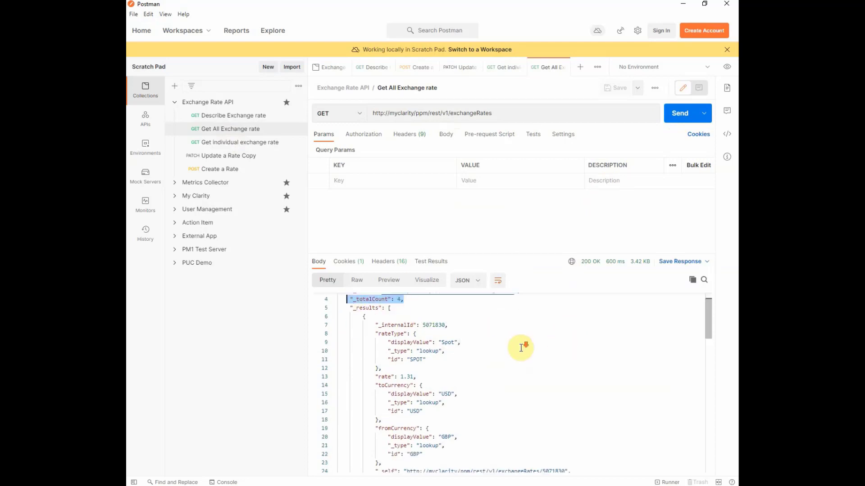
scroll(521, 348, down, 9)
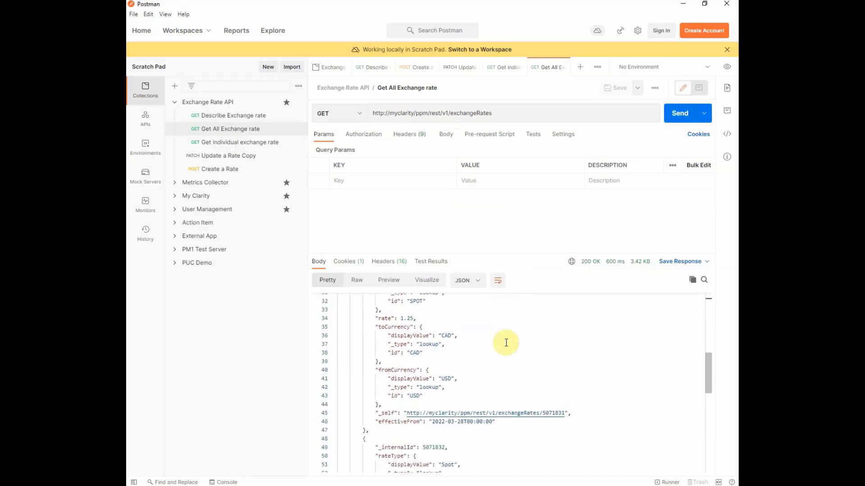
Send the Get individual exchange rate request for exchangeRates/5071833 and examine the rate, currencies and calculation method in an enlarged response area.
click(237, 143)
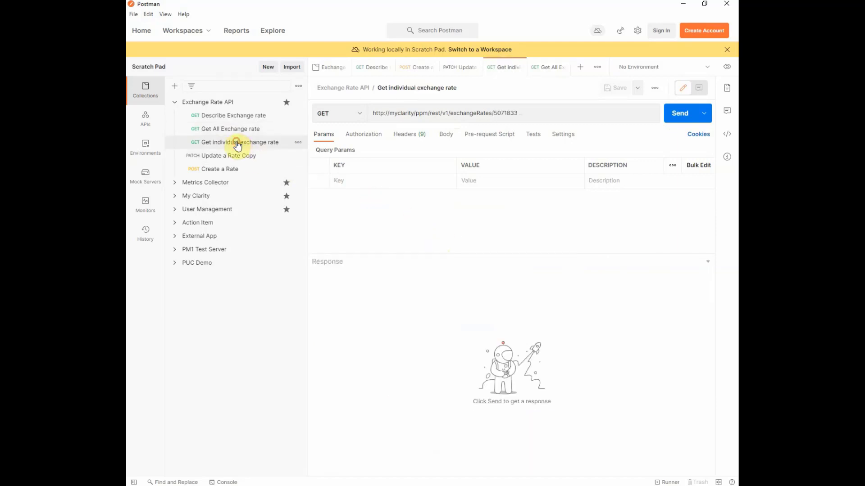
click(539, 112)
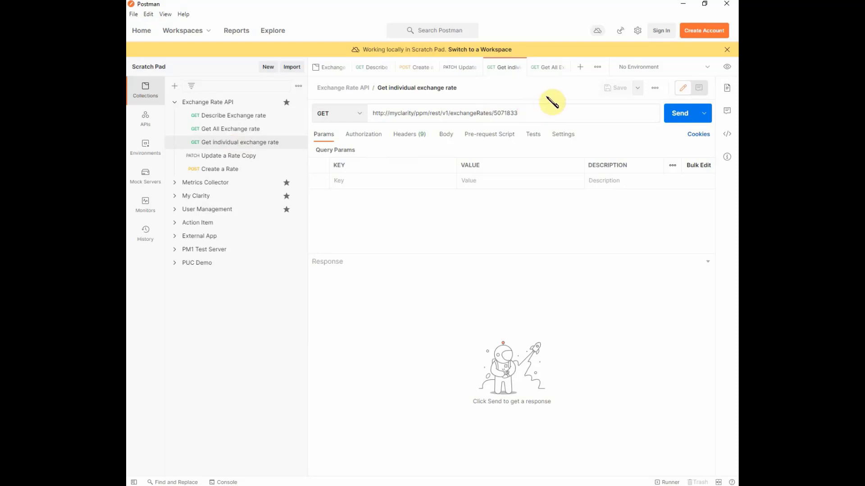
click(672, 115)
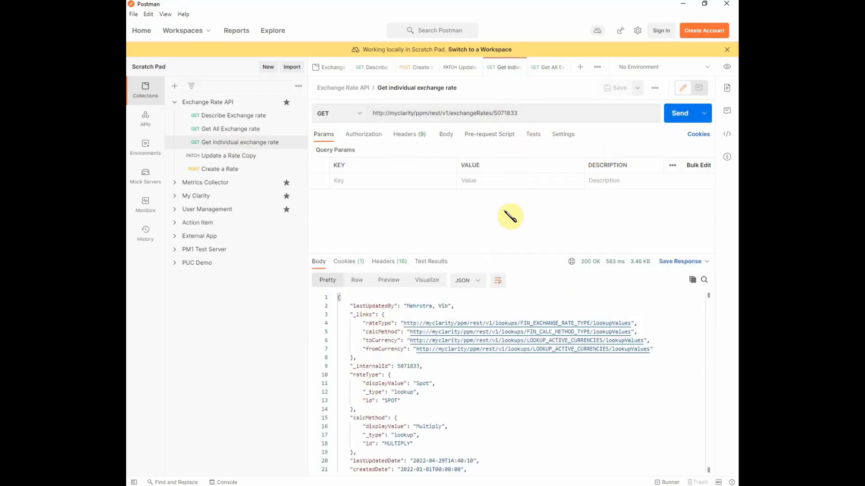
drag(498, 251, 501, 201)
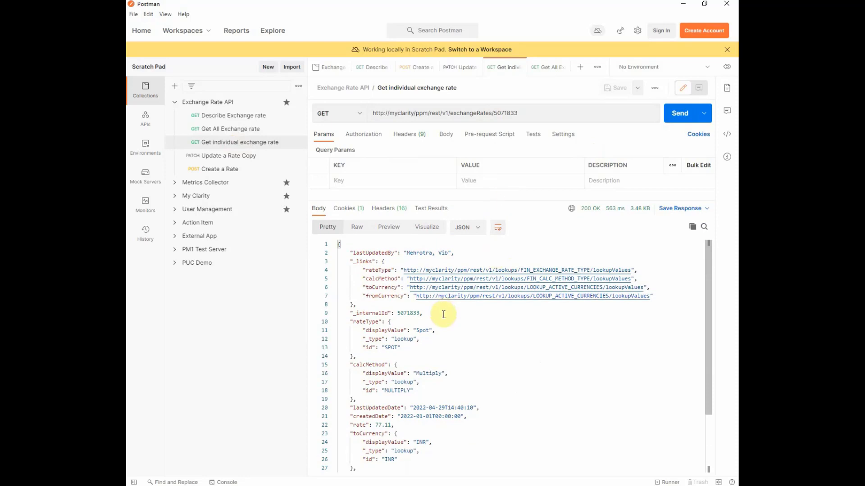
scroll(447, 357, down, 1)
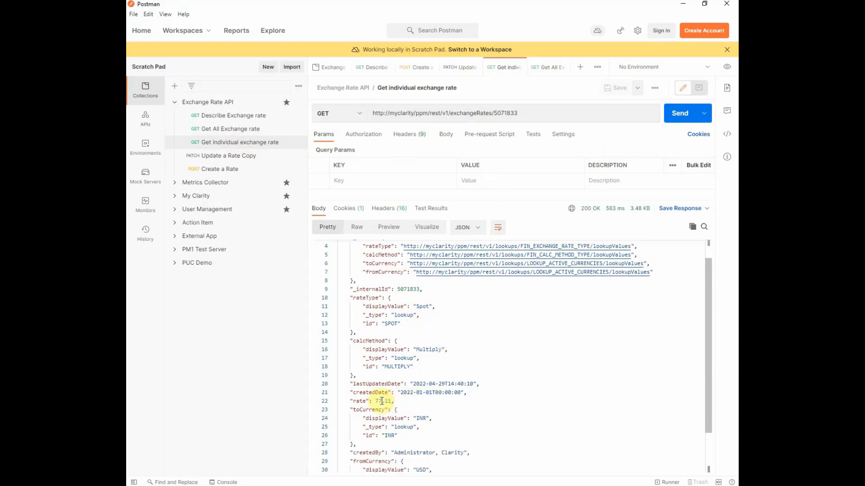
scroll(417, 401, down, 1)
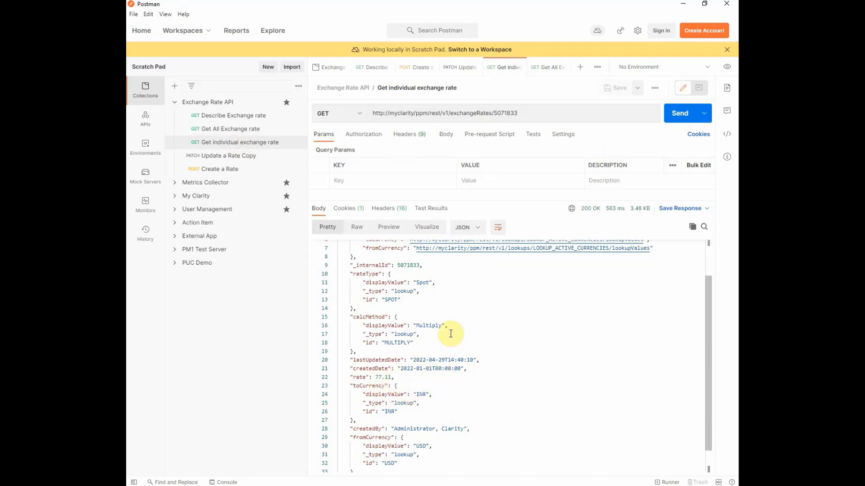
In the Update a Rate Copy PATCH request, set the USD to INR rate to 75 in the JSON body and send it.
click(222, 157)
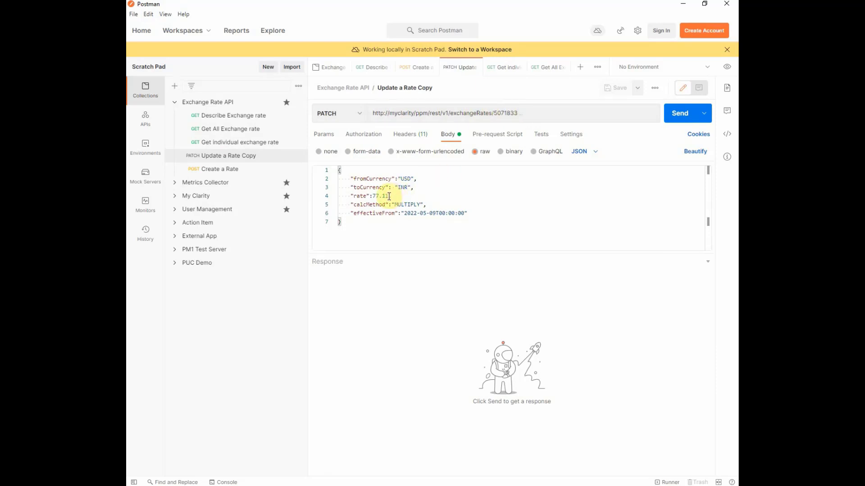
drag(389, 197, 372, 197)
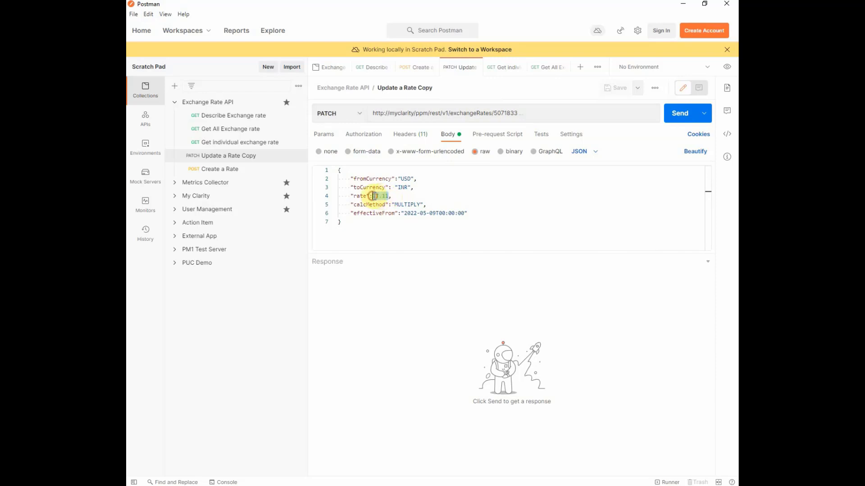
text(75)
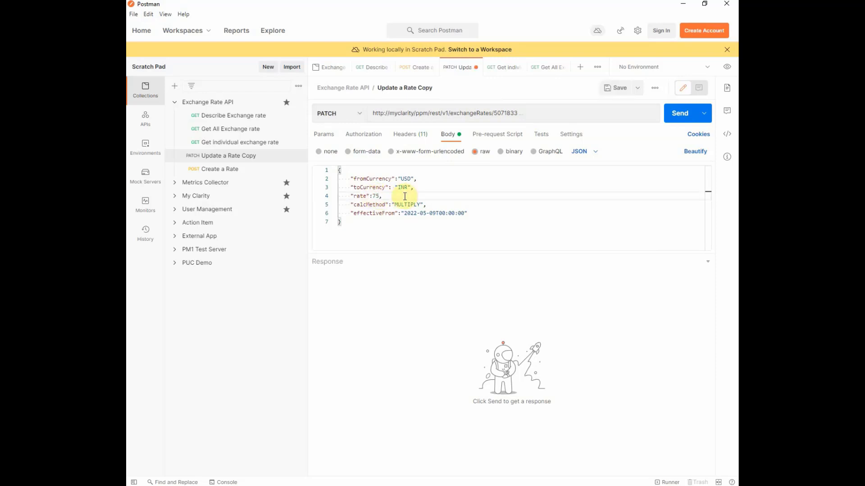
click(679, 112)
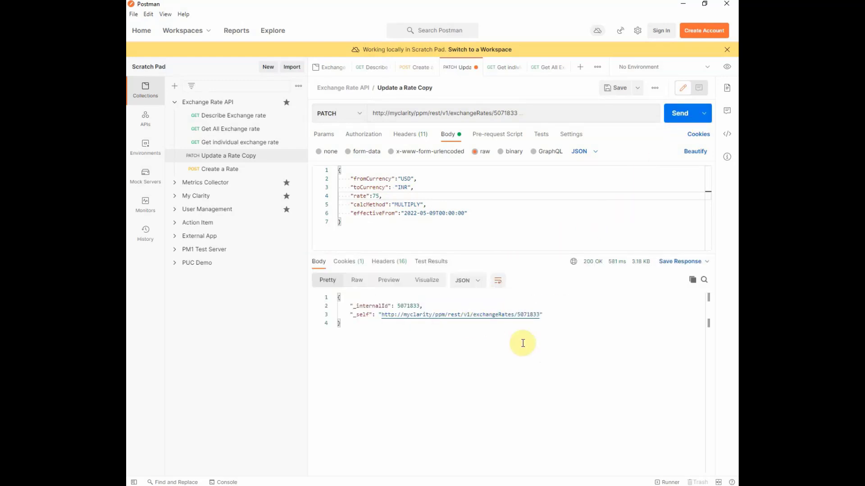
Switch to Clarity PPM, refresh the Foreign Exchange Rates list with the filter, and check the USD to INR conversion rate.
key(alt+Tab)
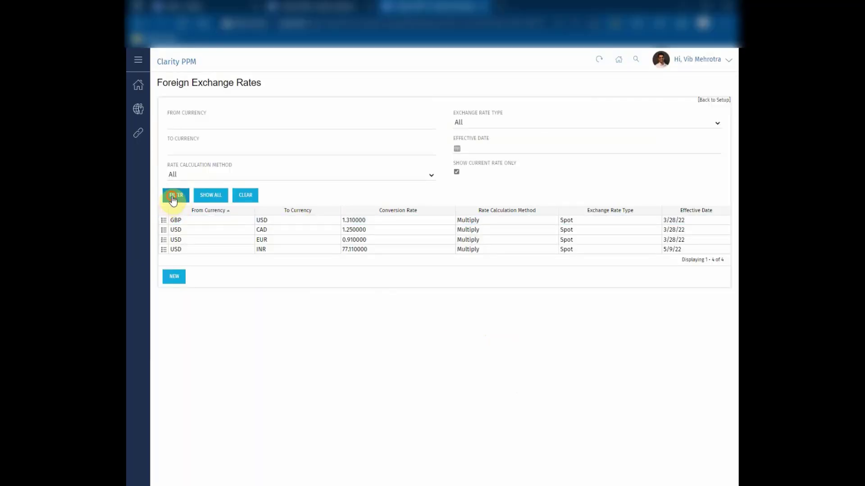
click(175, 196)
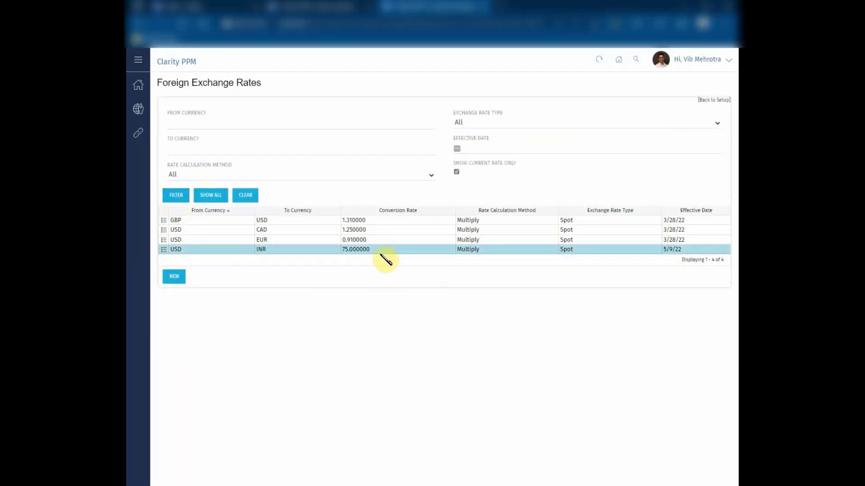
click(354, 249)
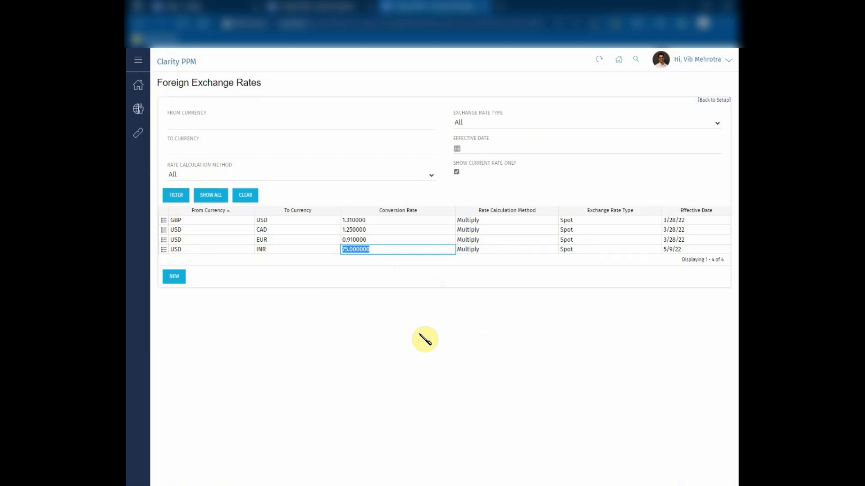
Switch back to Postman and open the Create a Rate POST request in the Exchange Rate API collection.
key(alt+Tab)
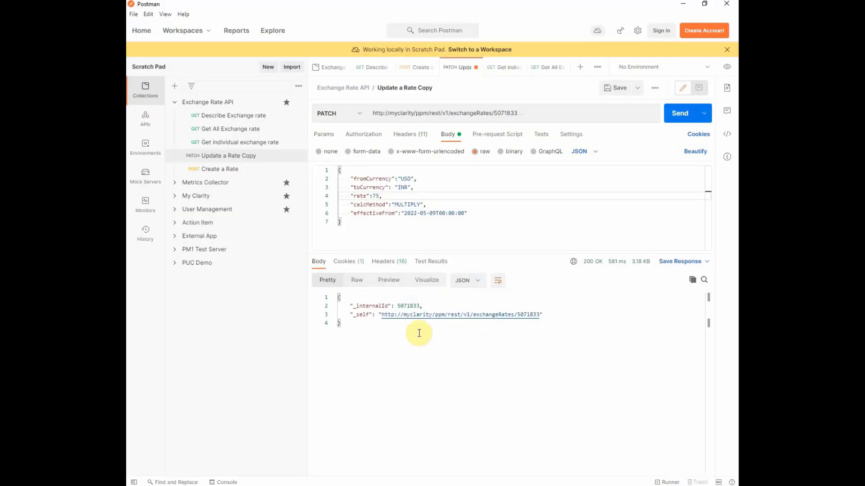
click(221, 172)
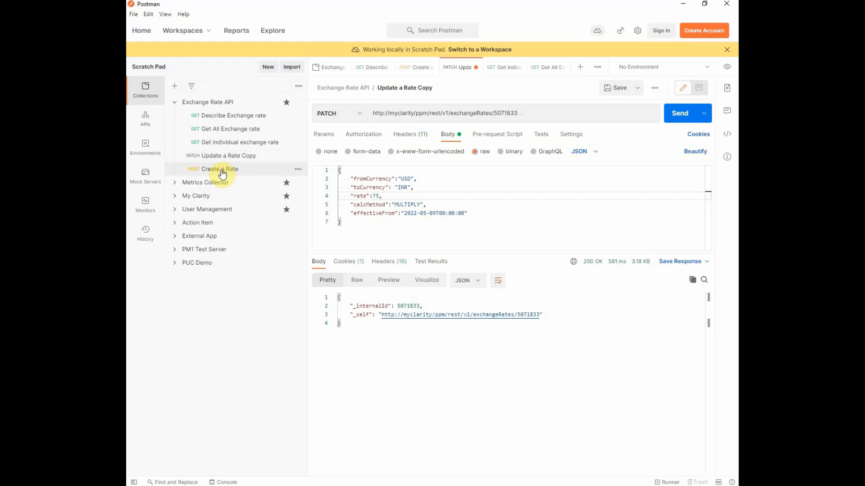